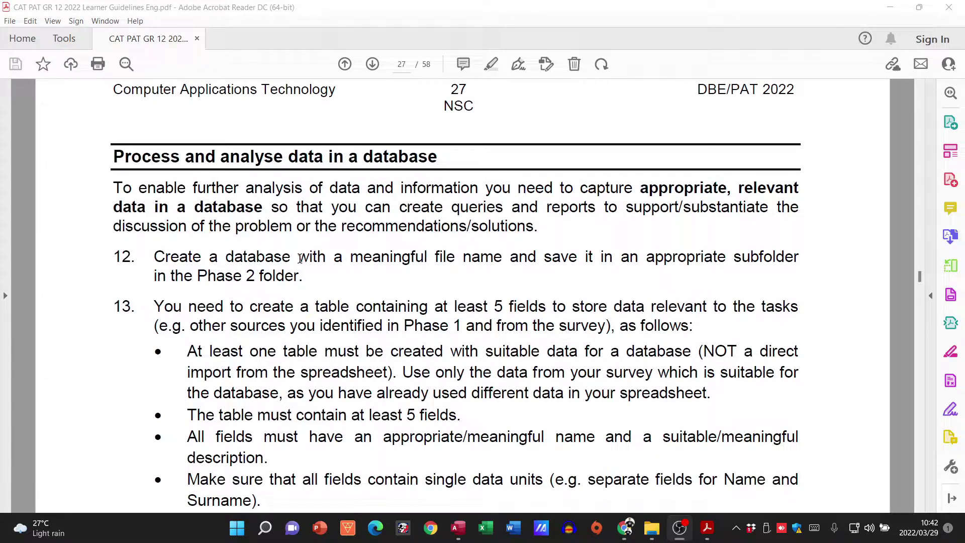
# - Examine item 13's database table requirements on page 27, covering suitable data, number of fields, field names and descriptions, and single data units
pyautogui.scroll(-1, 300, 258)
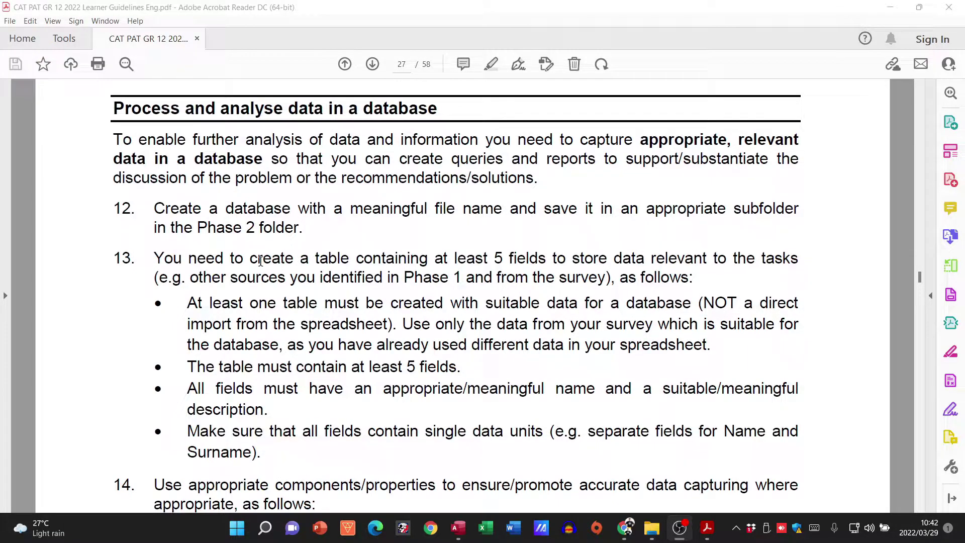
pyautogui.moveTo(250, 259); pyautogui.dragTo(547, 254)
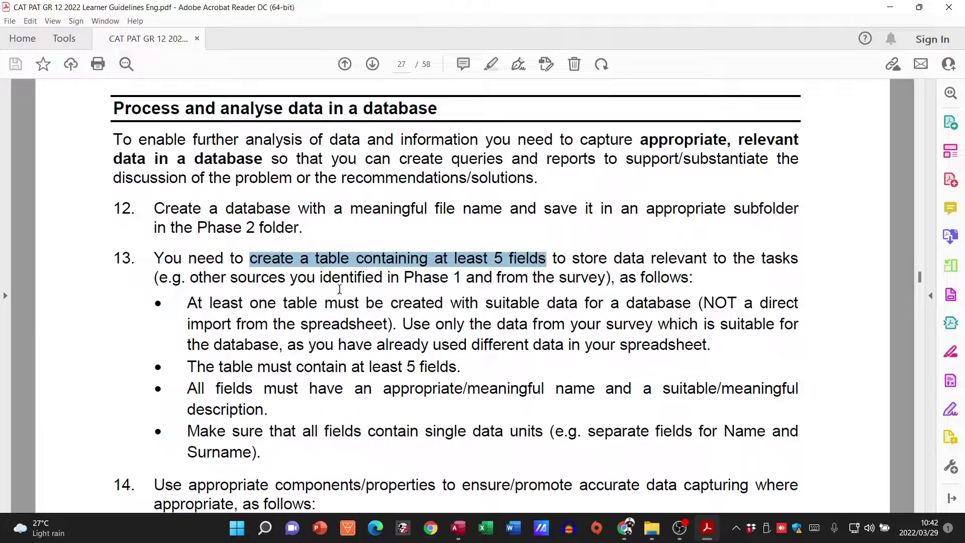
pyautogui.moveTo(196, 302); pyautogui.dragTo(643, 298)
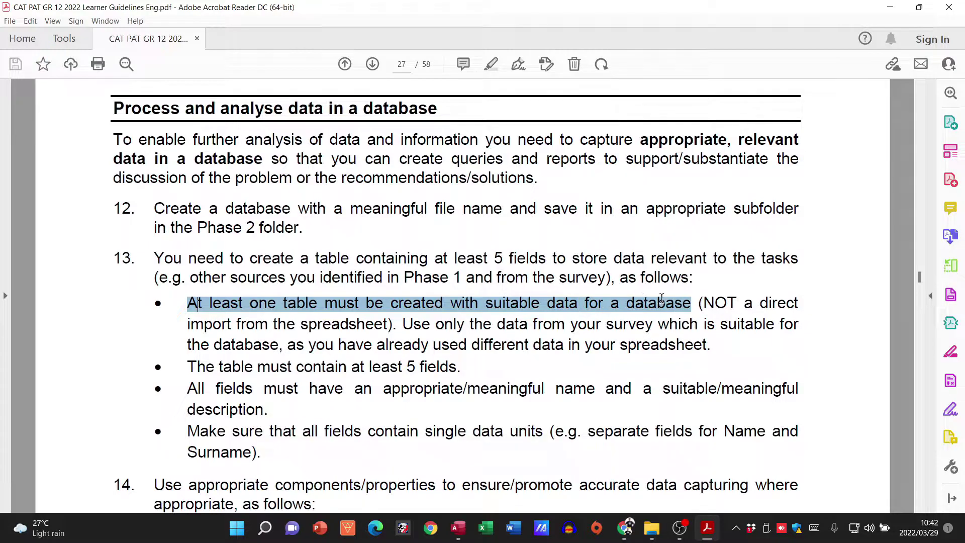
pyautogui.moveTo(193, 367); pyautogui.dragTo(461, 369)
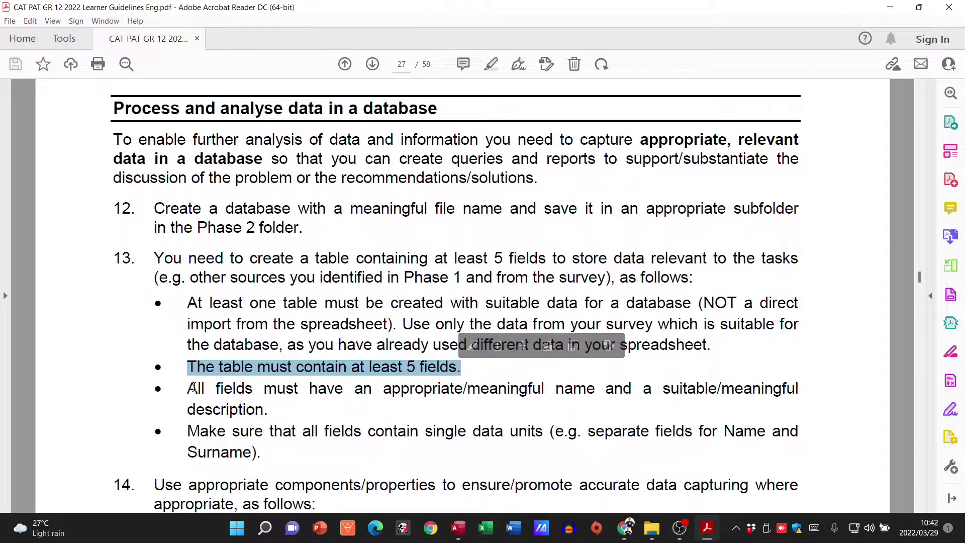
pyautogui.moveTo(194, 388); pyautogui.dragTo(572, 377)
pyautogui.scroll(-1, 436, 366)
pyautogui.scroll(-1, 376, 372)
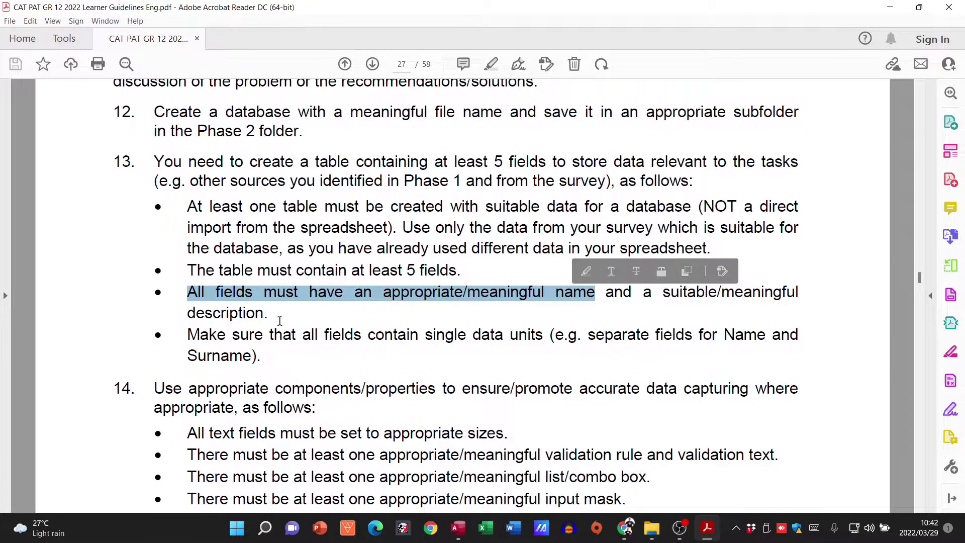
pyautogui.click(224, 322)
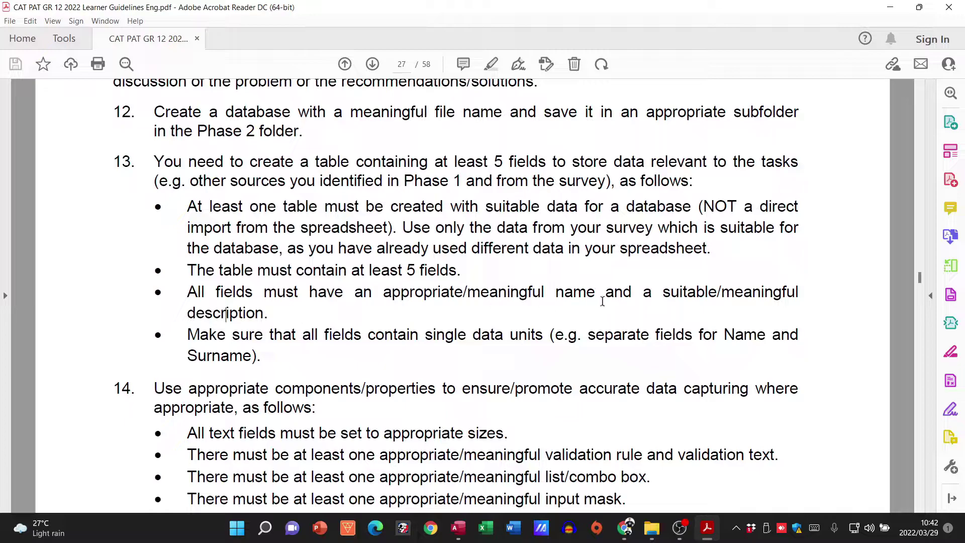
pyautogui.moveTo(208, 333); pyautogui.dragTo(519, 321)
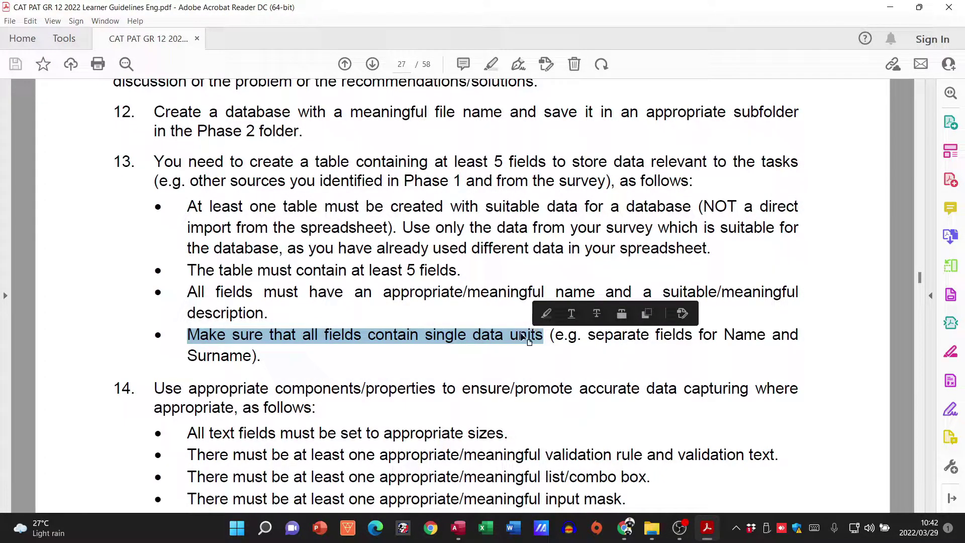
pyautogui.click(438, 357)
# - Read item 14's data-capturing requirements for text field sizes, validation rule and text, list/combo box and input mask
pyautogui.scroll(-3, 393, 366)
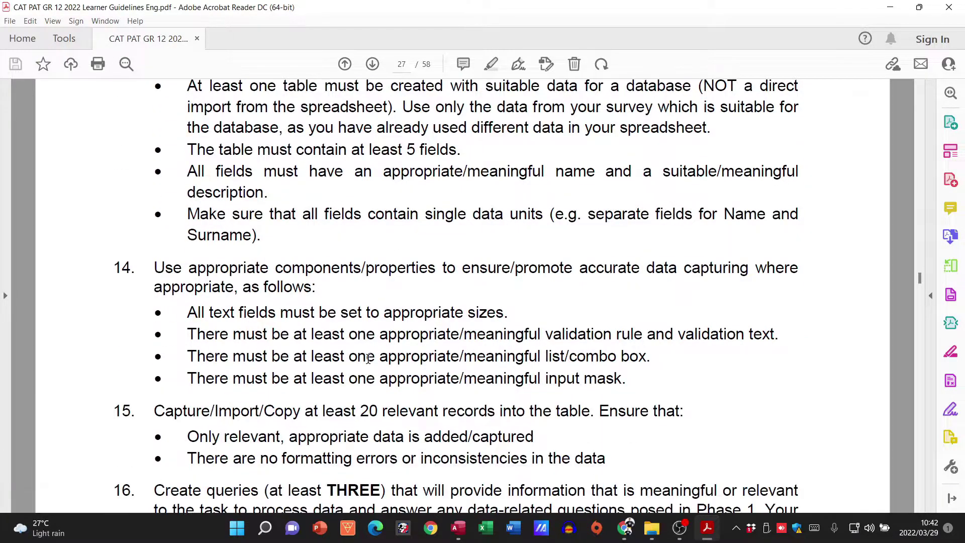
pyautogui.moveTo(187, 312); pyautogui.dragTo(503, 312)
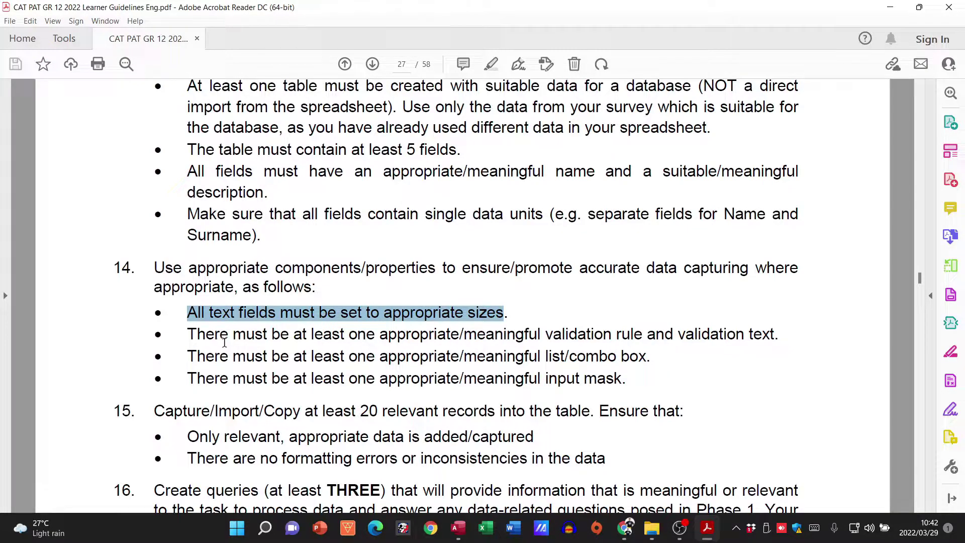
pyautogui.moveTo(213, 336); pyautogui.dragTo(637, 328)
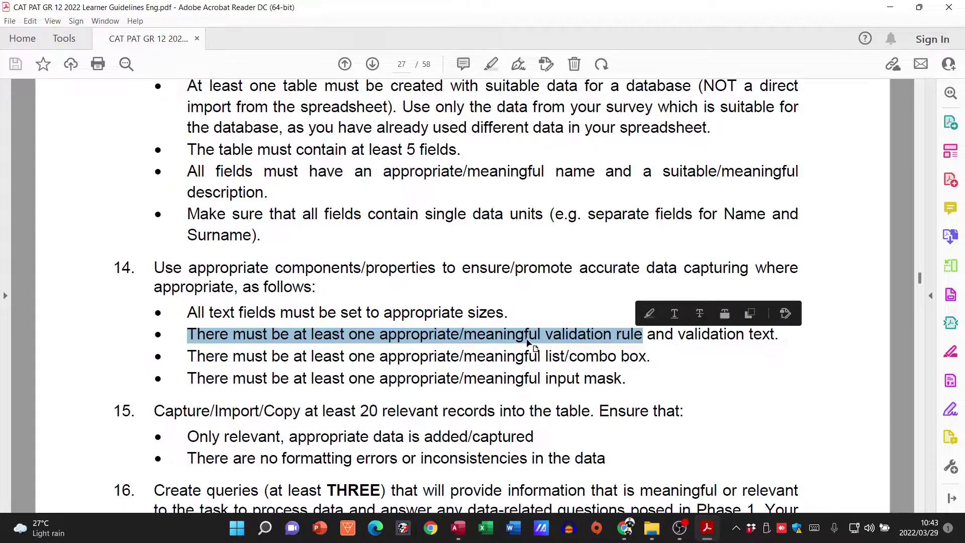
pyautogui.moveTo(255, 358); pyautogui.dragTo(615, 351)
pyautogui.moveTo(245, 381); pyautogui.dragTo(584, 382)
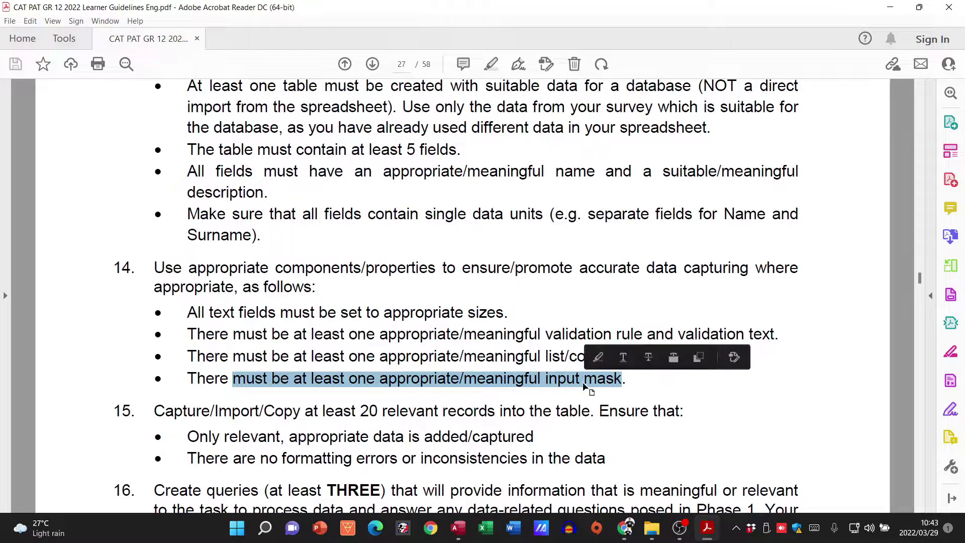
pyautogui.click(513, 340)
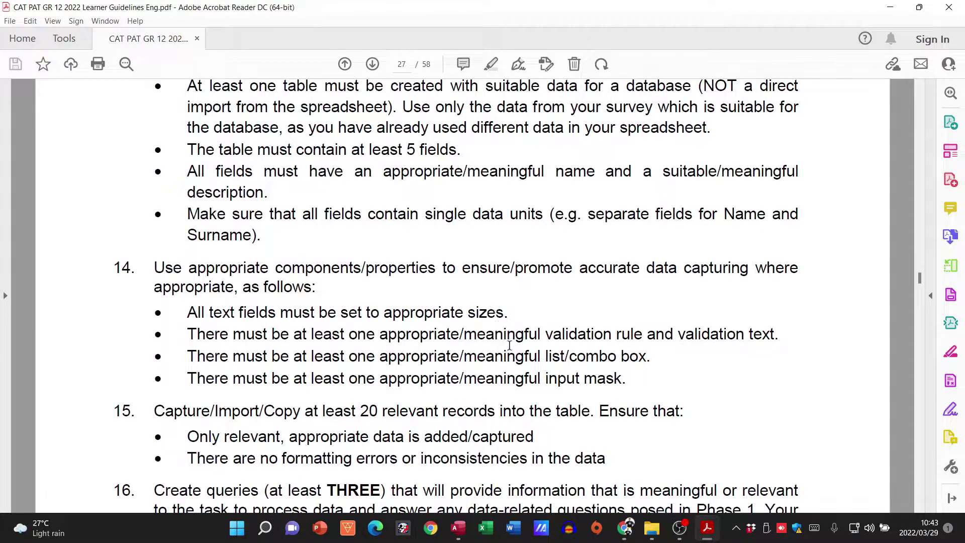
# - Read item 15's requirements for the number of records, relevant data, and formatting errors or inconsistencies
pyautogui.scroll(-4, 401, 335)
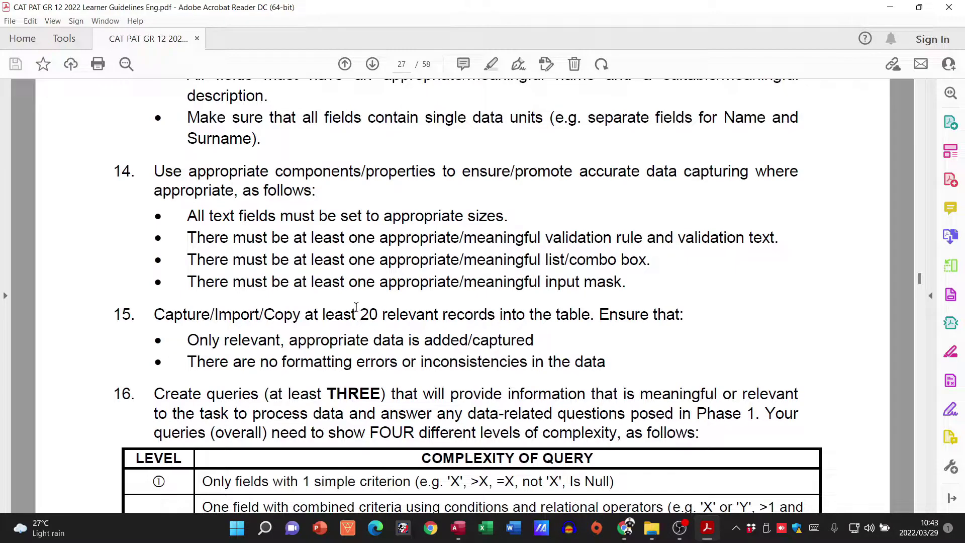
pyautogui.moveTo(356, 307); pyautogui.dragTo(451, 305)
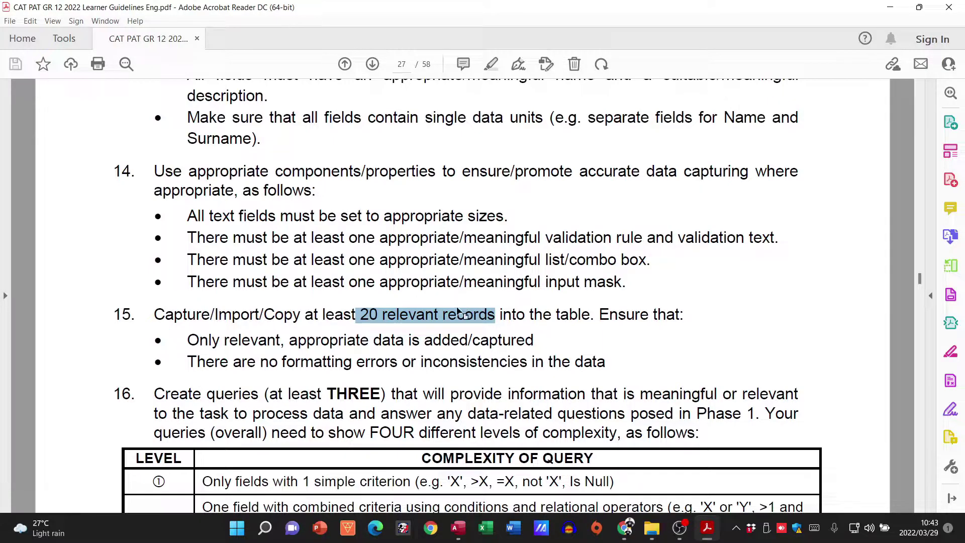
pyautogui.click(203, 343)
pyautogui.moveTo(188, 344); pyautogui.dragTo(420, 343)
pyautogui.click(238, 363)
pyautogui.moveTo(238, 363); pyautogui.dragTo(499, 363)
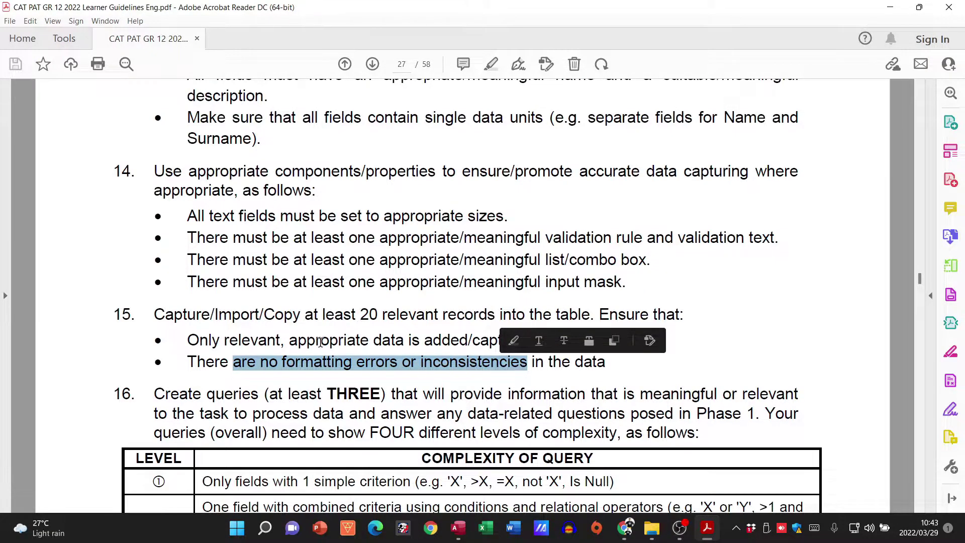
# - Examine item 16's requirements for the number of queries and the table of query complexity levels
pyautogui.scroll(-3, 478, 371)
pyautogui.moveTo(209, 320); pyautogui.dragTo(379, 316)
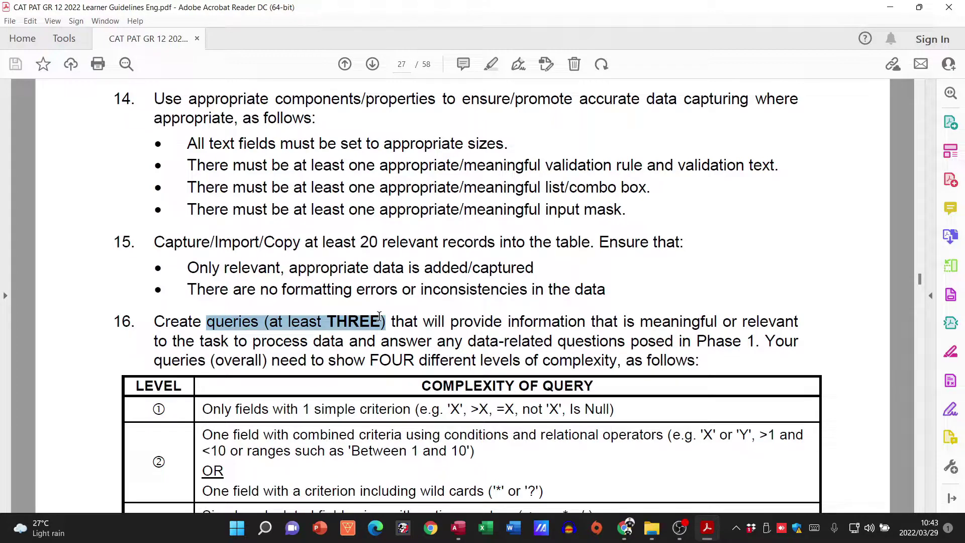
pyautogui.scroll(-5, 379, 316)
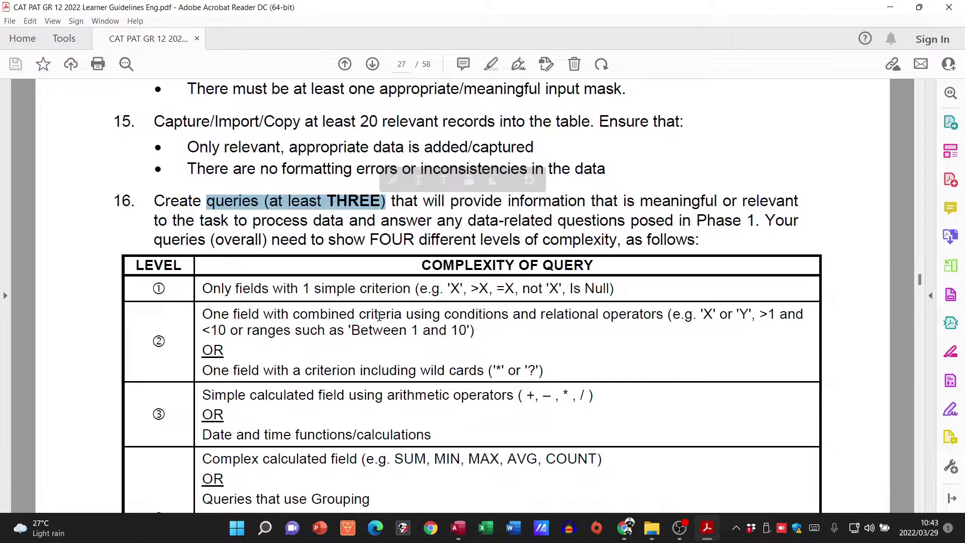
pyautogui.scroll(-1, 379, 316)
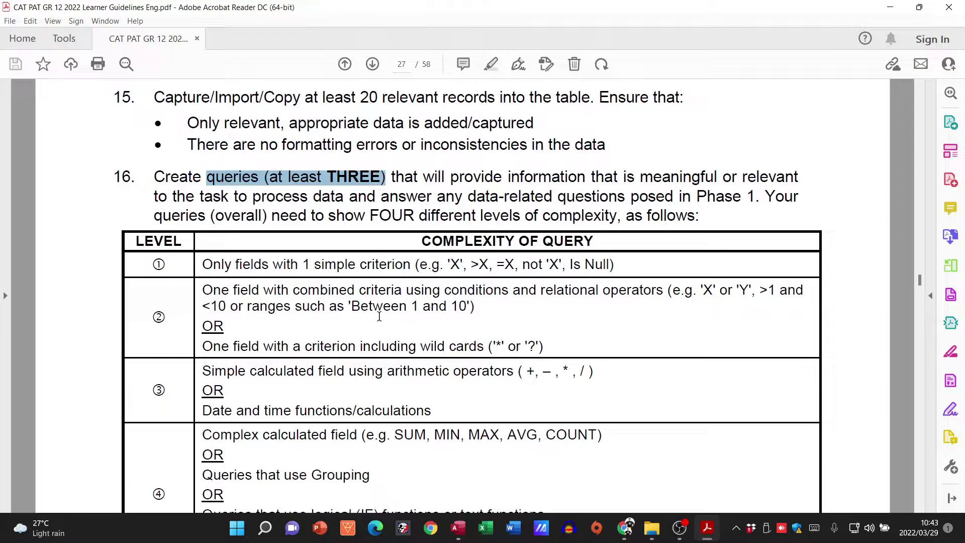
pyautogui.scroll(-3, 391, 313)
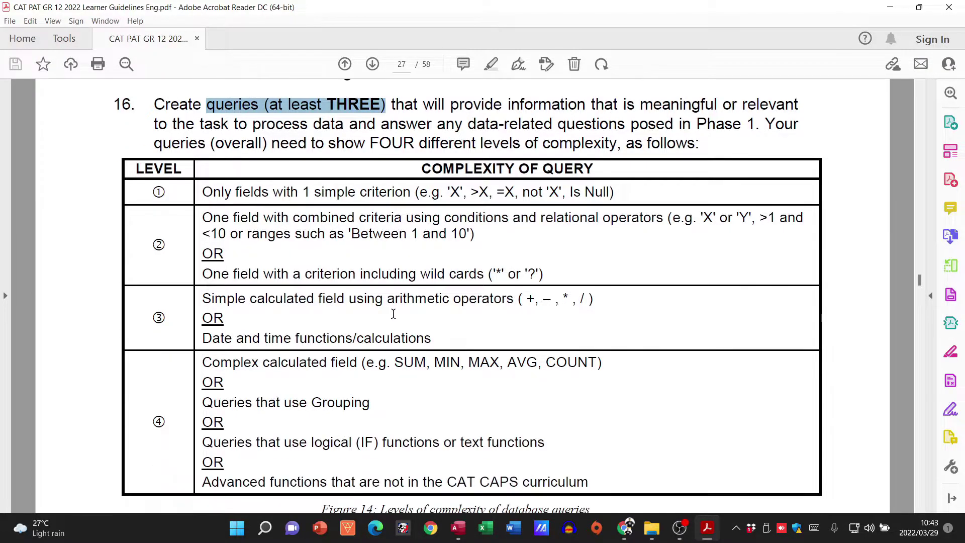
pyautogui.click(274, 191)
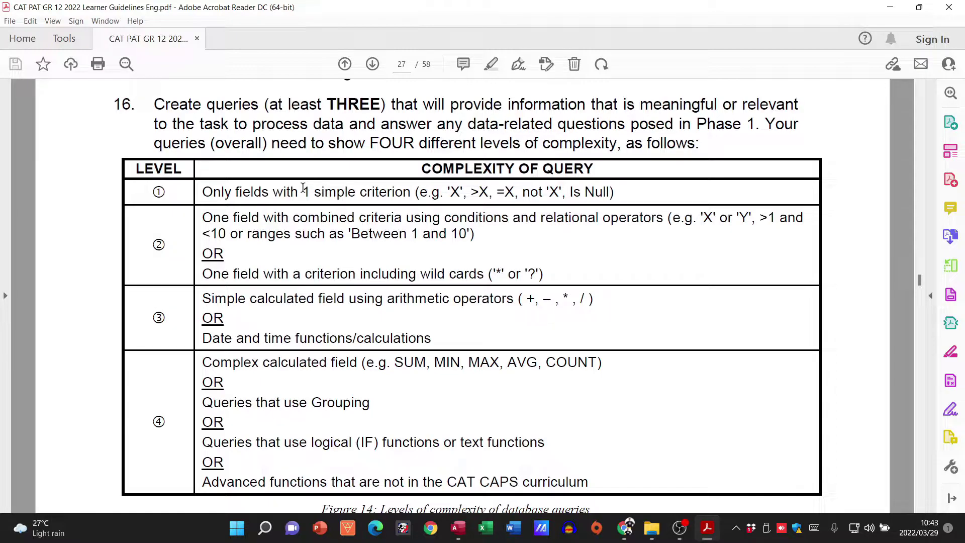
pyautogui.moveTo(306, 144); pyautogui.dragTo(496, 148)
pyautogui.click(424, 232)
# - Read item 17's database report requirements on page 28, covering sorting, grouping and a meaningful calculation
pyautogui.scroll(-10, 364, 322)
pyautogui.scroll(-3, 364, 320)
pyautogui.scroll(-2, 364, 321)
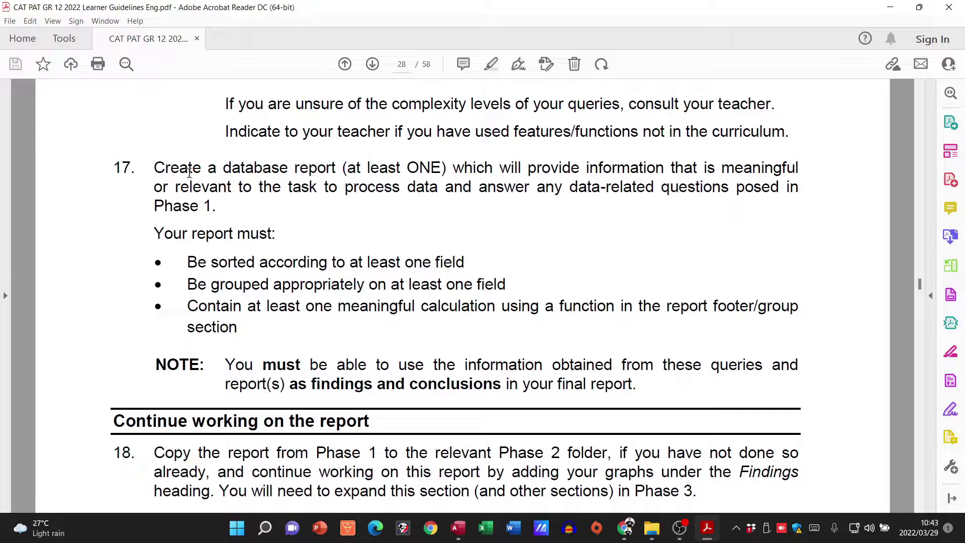
pyautogui.moveTo(154, 169); pyautogui.dragTo(442, 169)
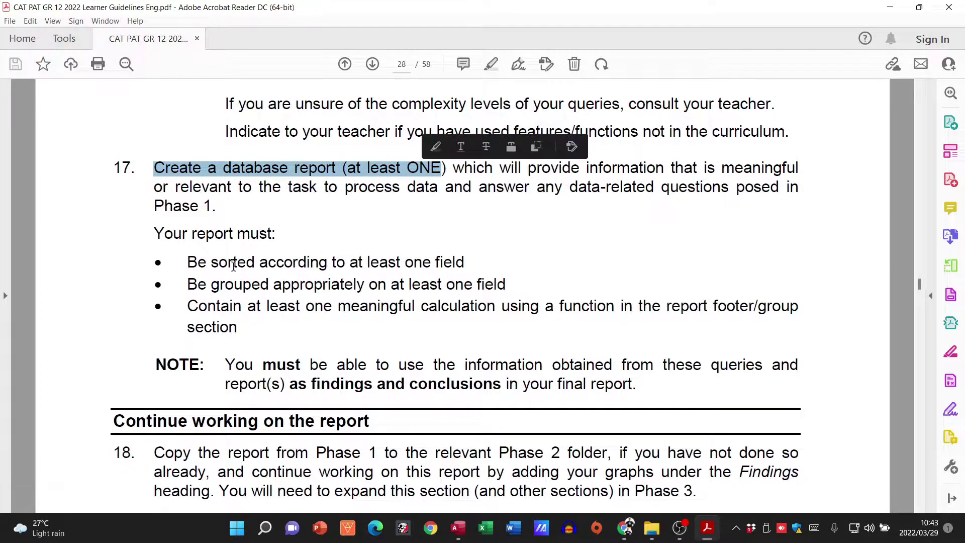
pyautogui.moveTo(188, 262); pyautogui.dragTo(464, 262)
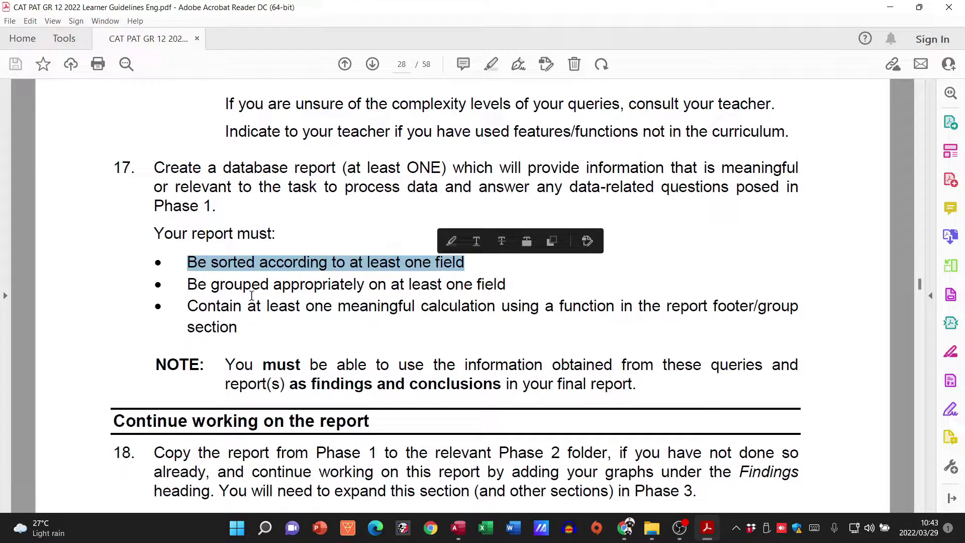
pyautogui.moveTo(193, 281); pyautogui.dragTo(510, 278)
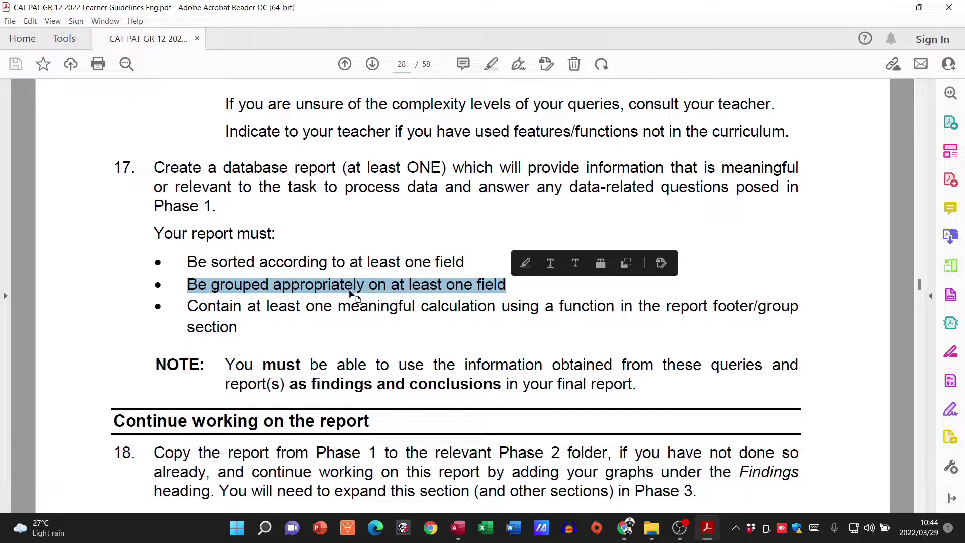
pyautogui.moveTo(281, 306); pyautogui.dragTo(481, 304)
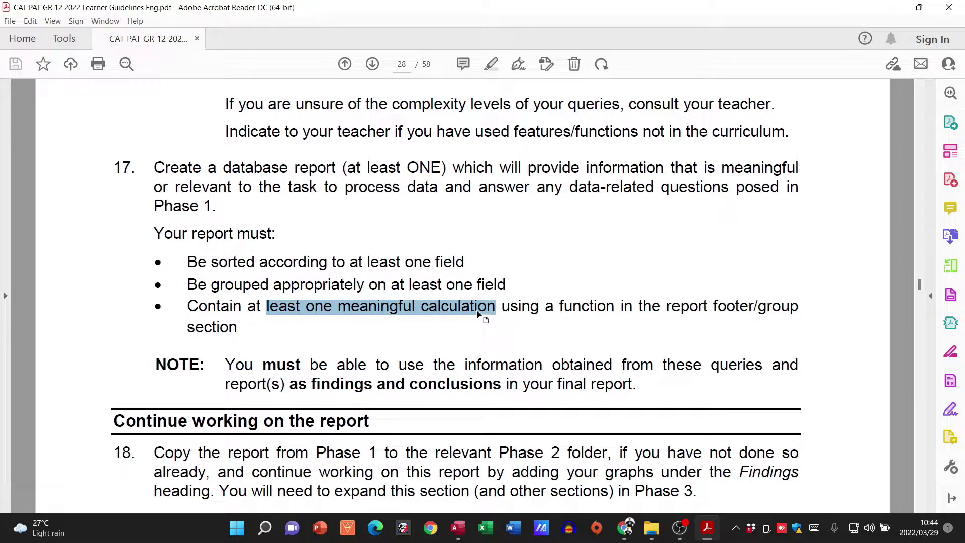
pyautogui.click(478, 310)
# - Find the database criteria on page 41 of the guidelines, in the Phase 2 assessment tool
pyautogui.scroll(-6, 478, 310)
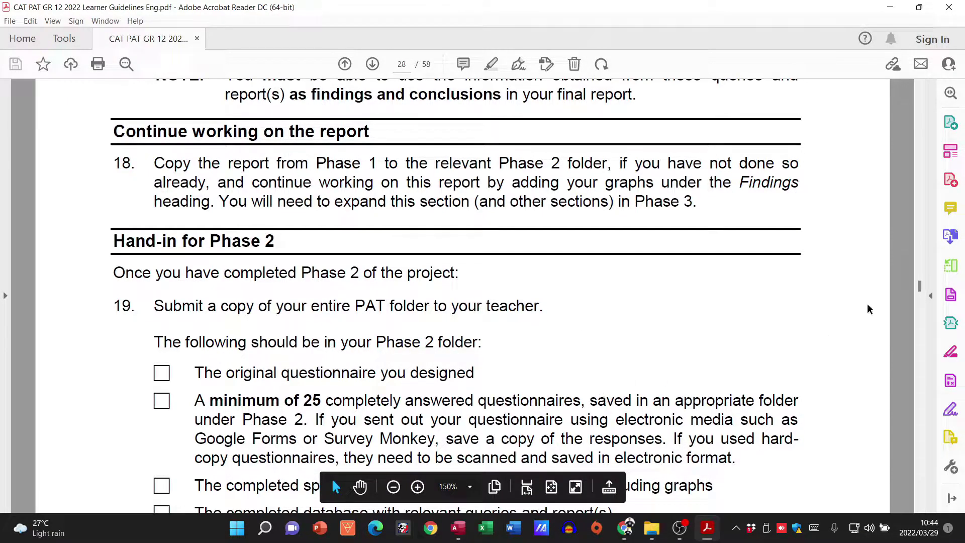
pyautogui.moveTo(922, 288); pyautogui.dragTo(921, 324)
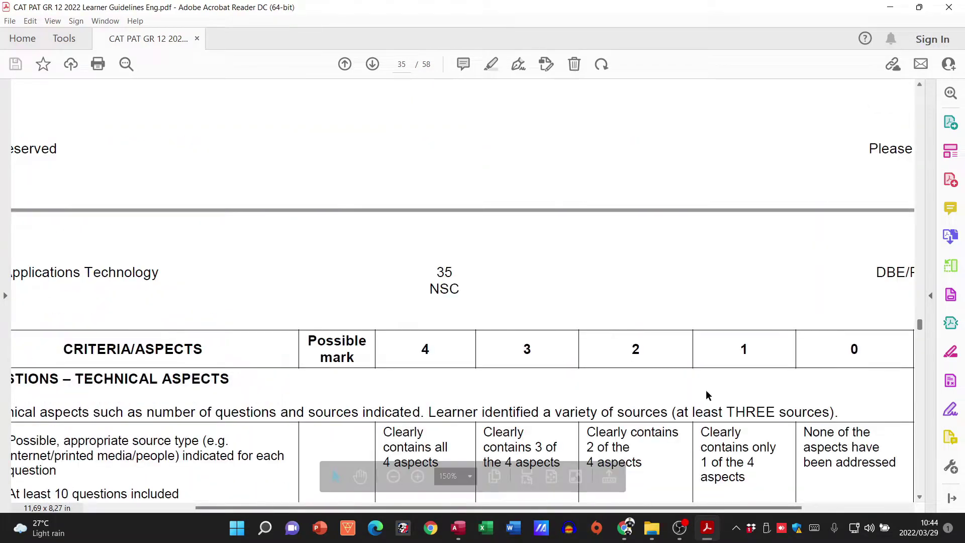
pyautogui.click(394, 478)
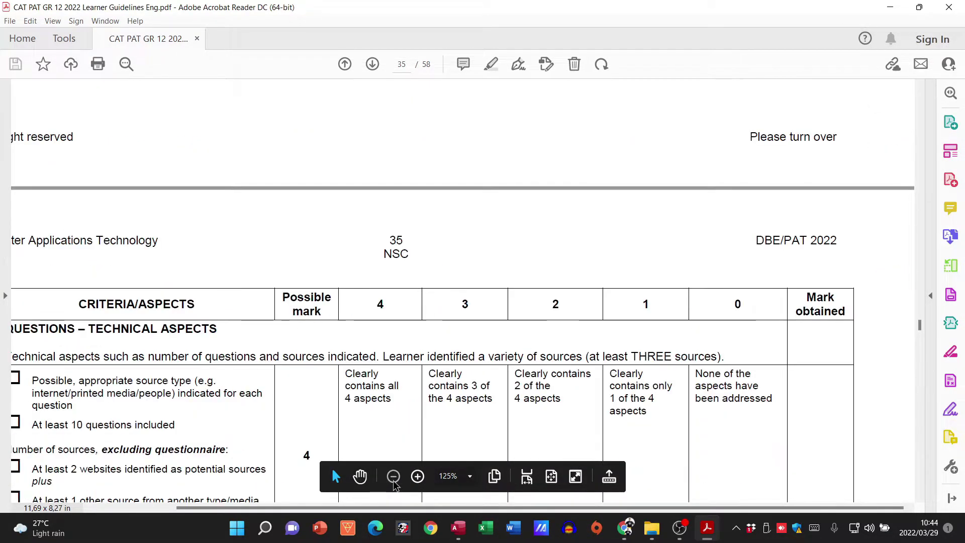
pyautogui.click(394, 478)
pyautogui.scroll(-2, 583, 386)
pyautogui.scroll(-10, 583, 386)
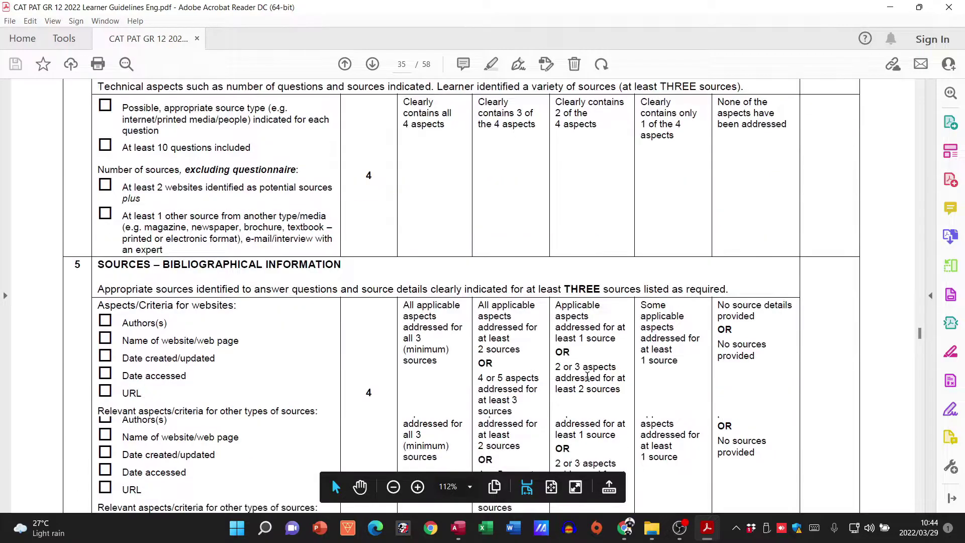
pyautogui.scroll(-15, 587, 376)
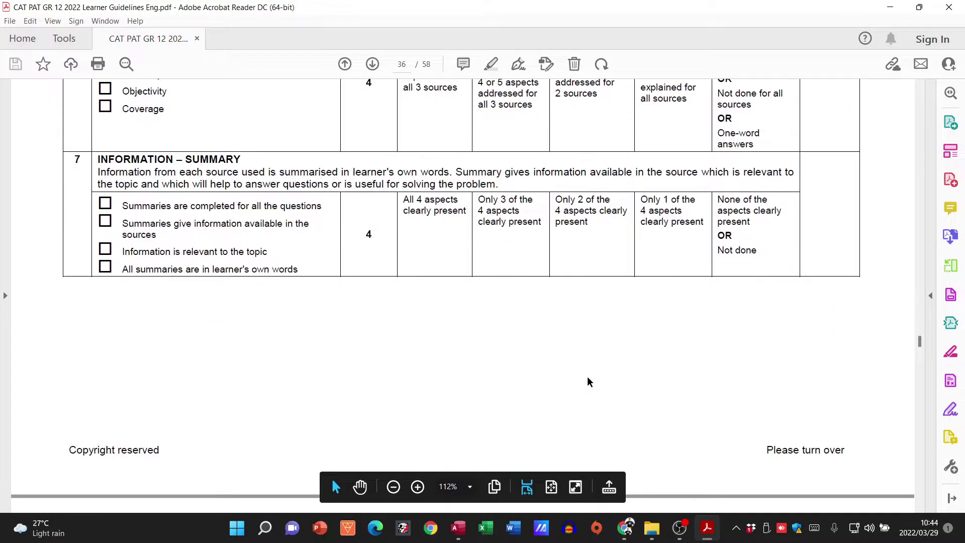
pyautogui.scroll(-15, 586, 384)
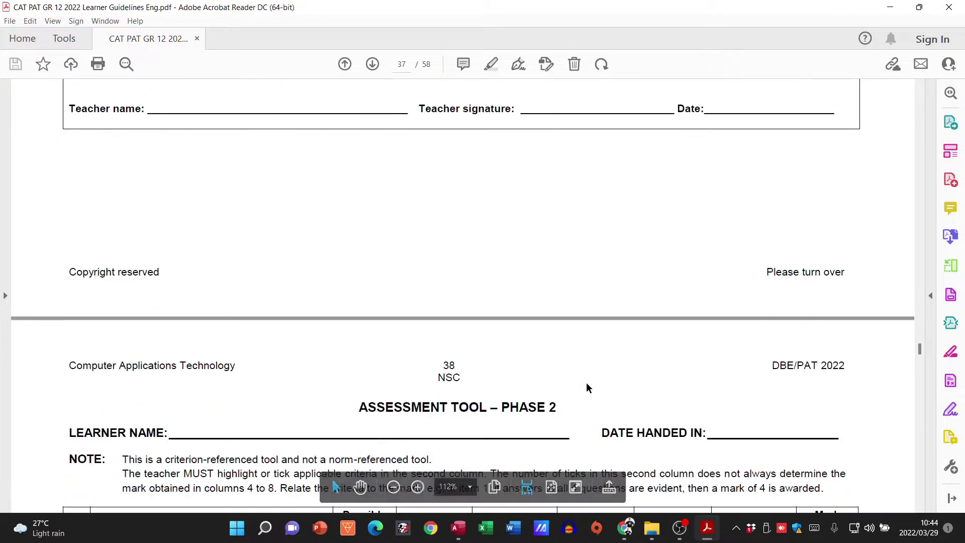
pyautogui.scroll(-20, 586, 389)
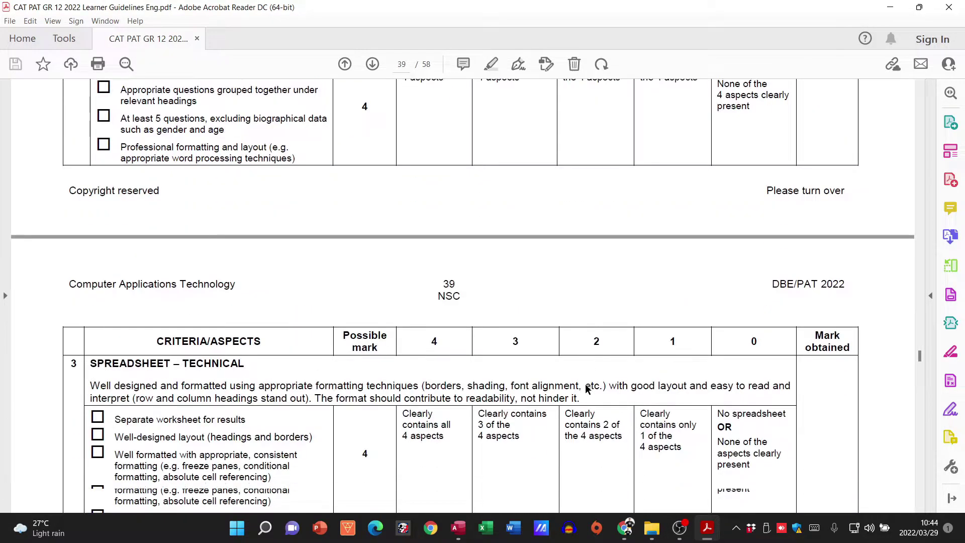
pyautogui.scroll(-15, 586, 388)
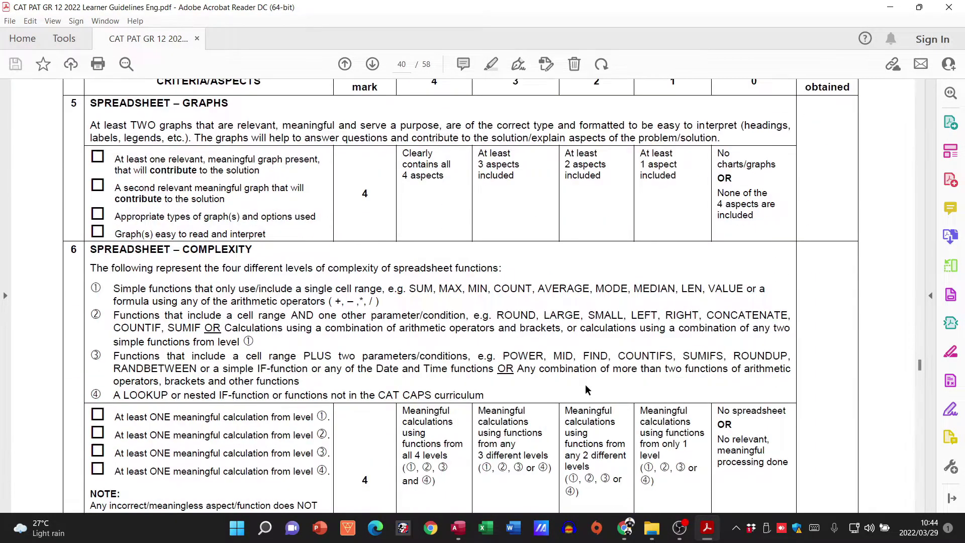
pyautogui.scroll(-4, 584, 388)
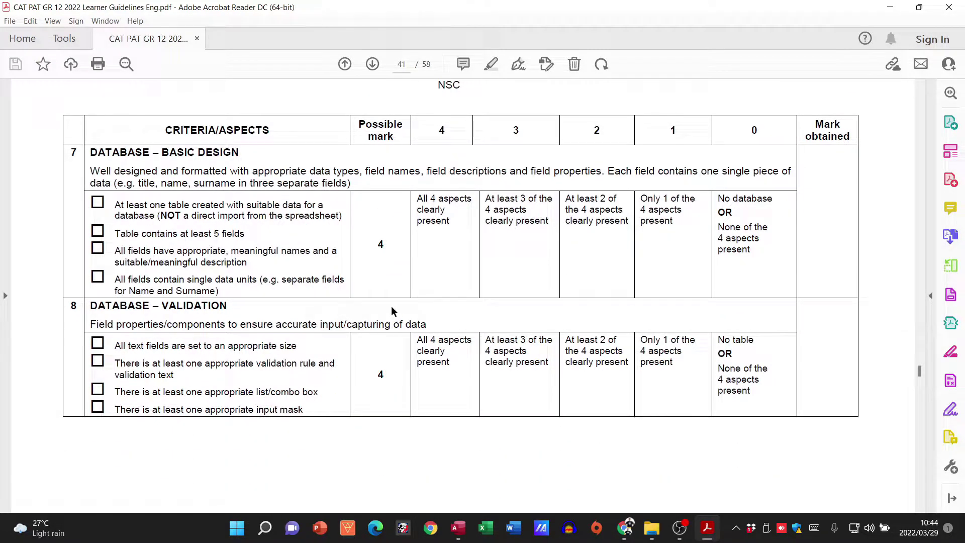
# - Read criterion 7's four basic design aspects: suitable table, at least 5 fields, meaningful names and descriptions, and single data units
pyautogui.moveTo(126, 205); pyautogui.dragTo(282, 206)
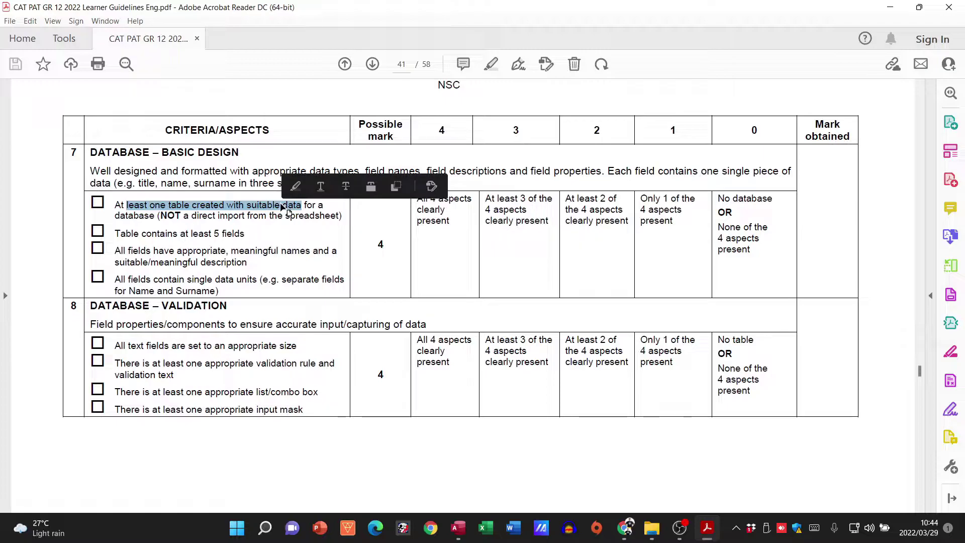
pyautogui.moveTo(108, 237); pyautogui.dragTo(246, 233)
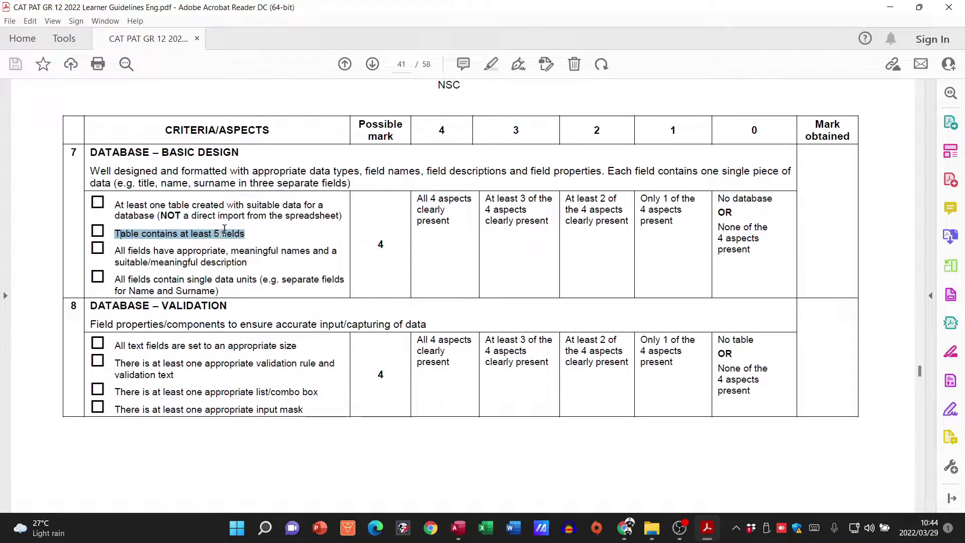
pyautogui.moveTo(128, 252); pyautogui.dragTo(257, 251)
pyautogui.moveTo(129, 279); pyautogui.dragTo(257, 280)
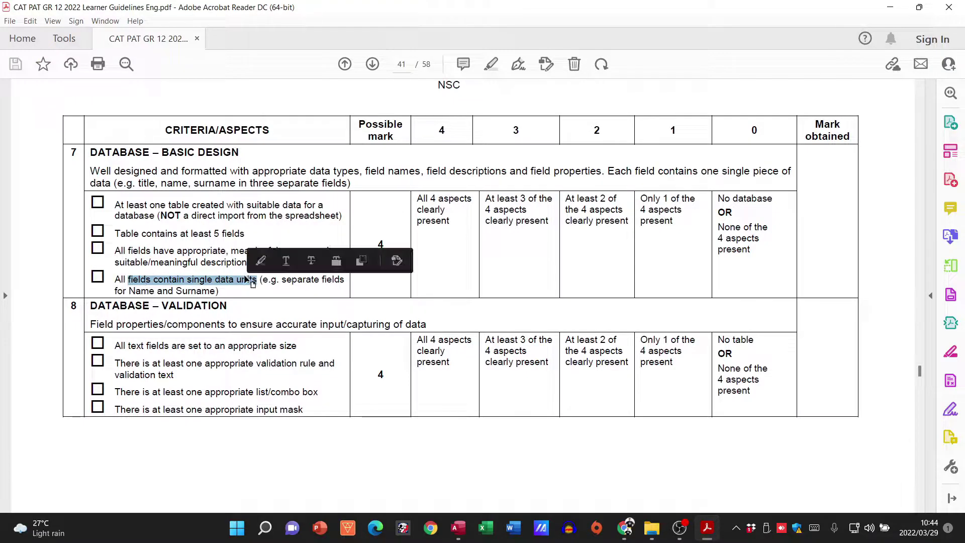
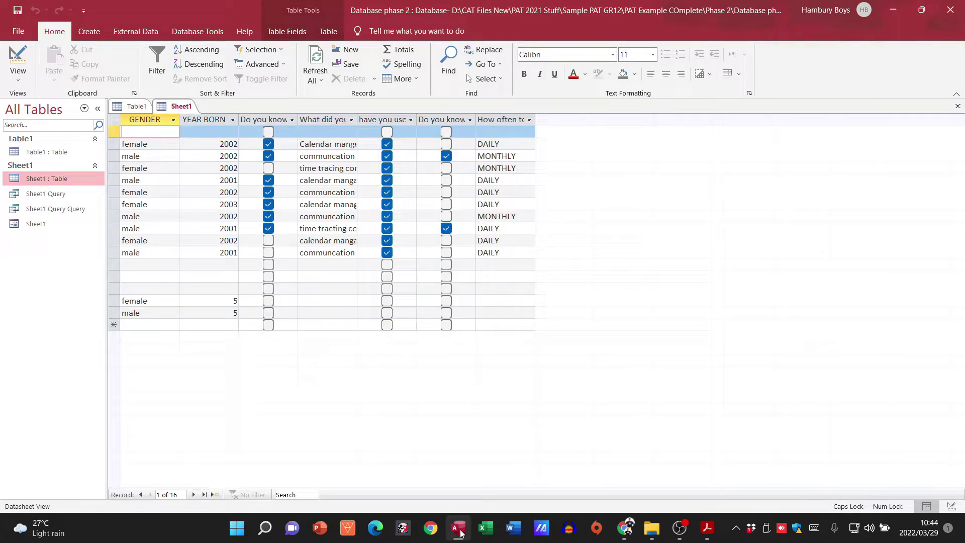
# - In the Access database, widen the question columns of the Sheet1 table to show more of their headings
pyautogui.click(40, 180)
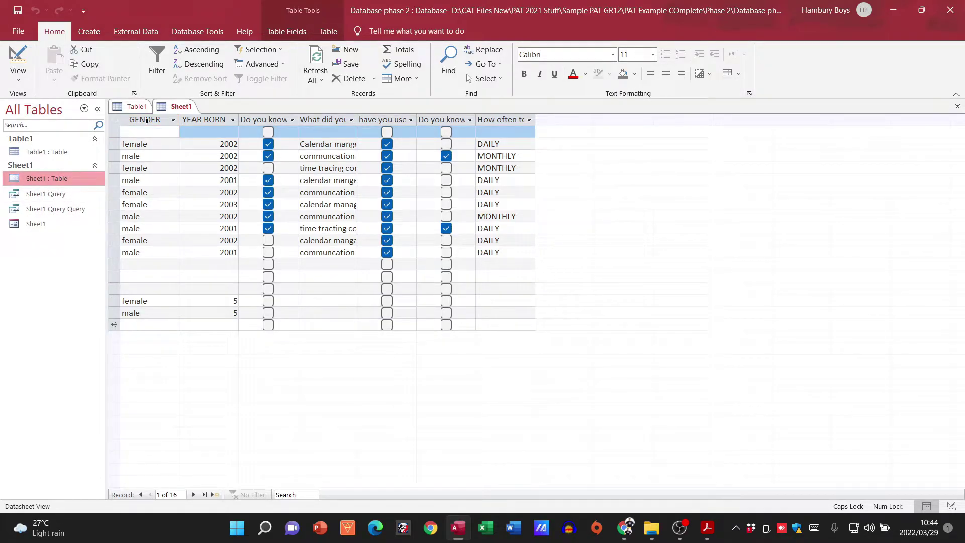
pyautogui.doubleClick(298, 119)
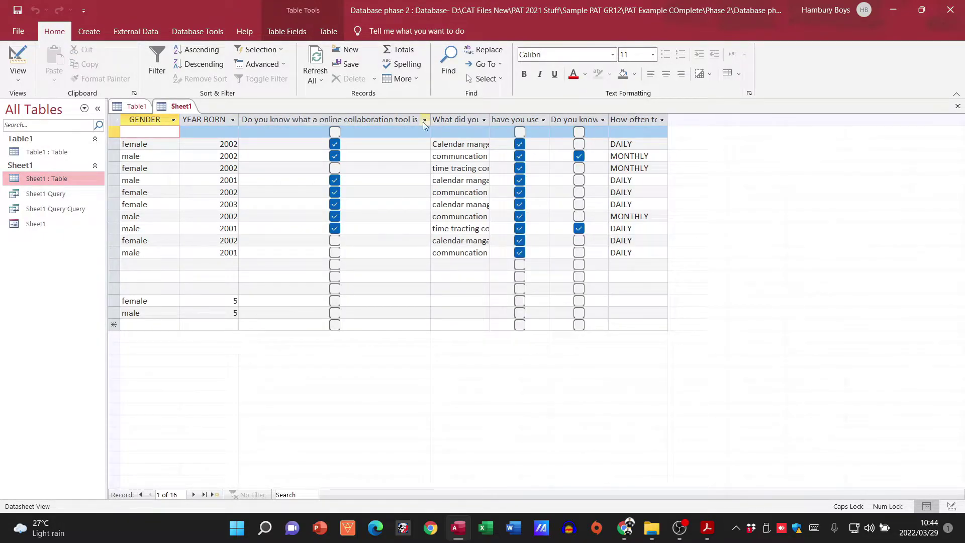
pyautogui.click(488, 121)
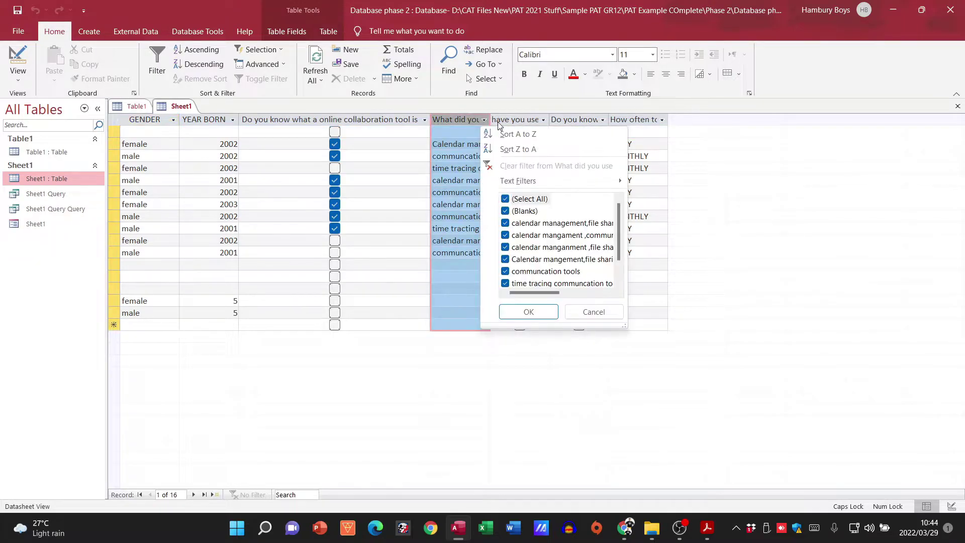
pyautogui.press('Escape')
pyautogui.moveTo(491, 121); pyautogui.dragTo(518, 121)
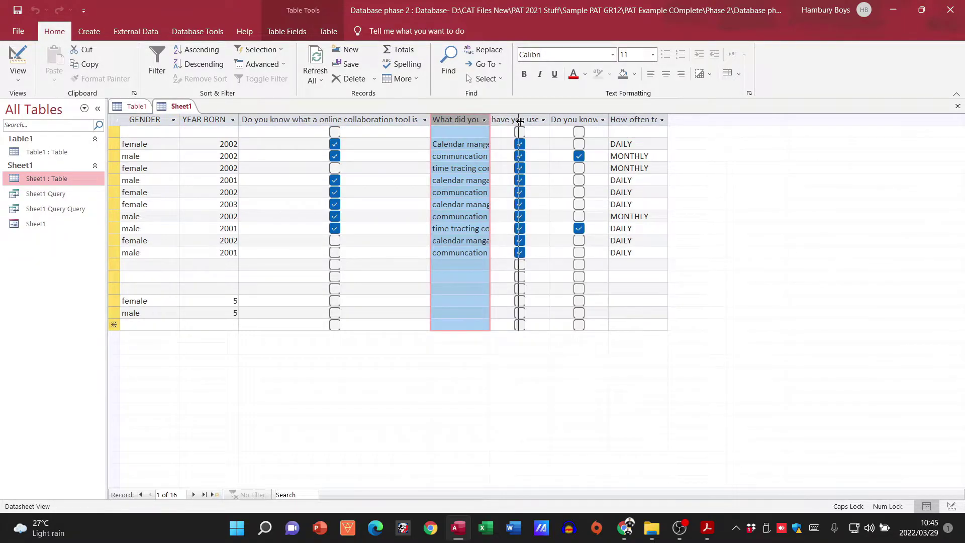
pyautogui.moveTo(578, 118); pyautogui.dragTo(606, 121)
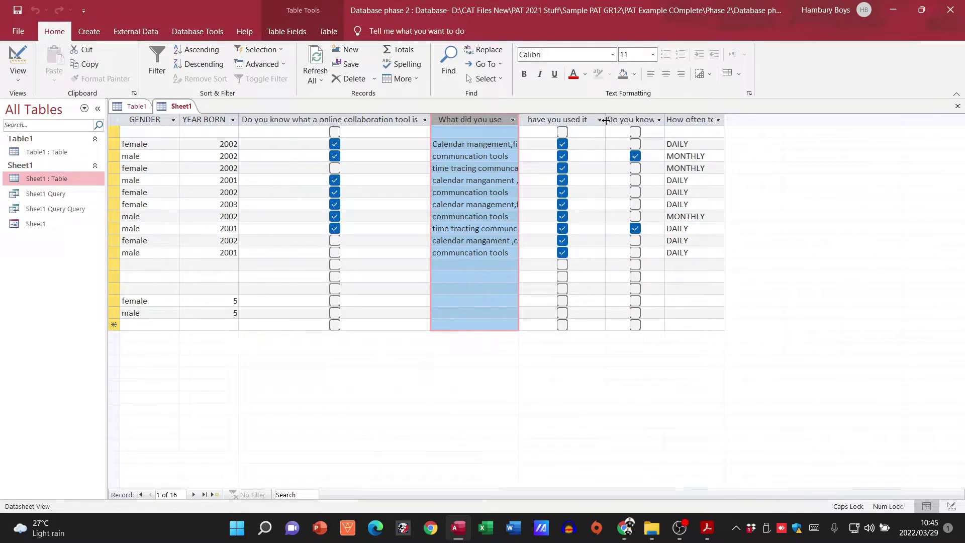
pyautogui.moveTo(665, 121); pyautogui.dragTo(685, 121)
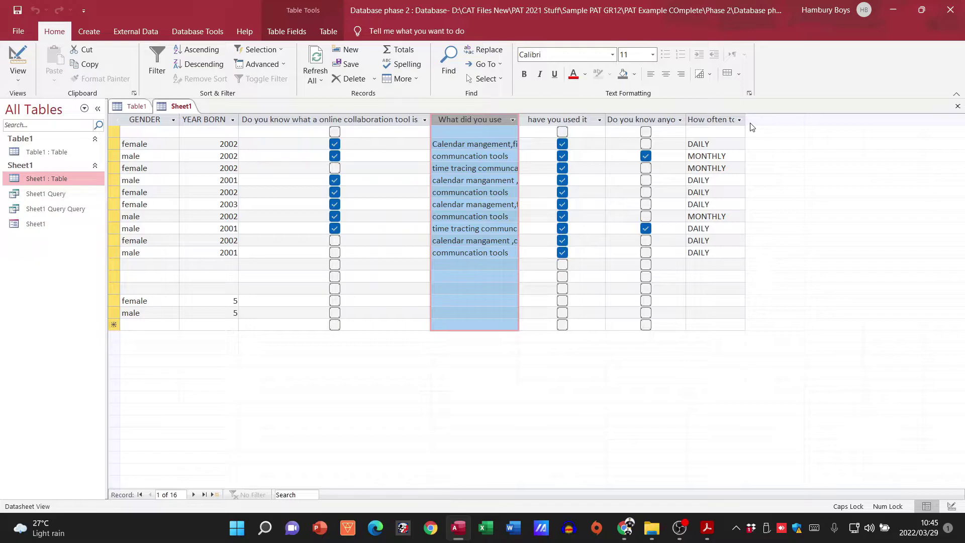
pyautogui.moveTo(745, 121); pyautogui.dragTo(775, 121)
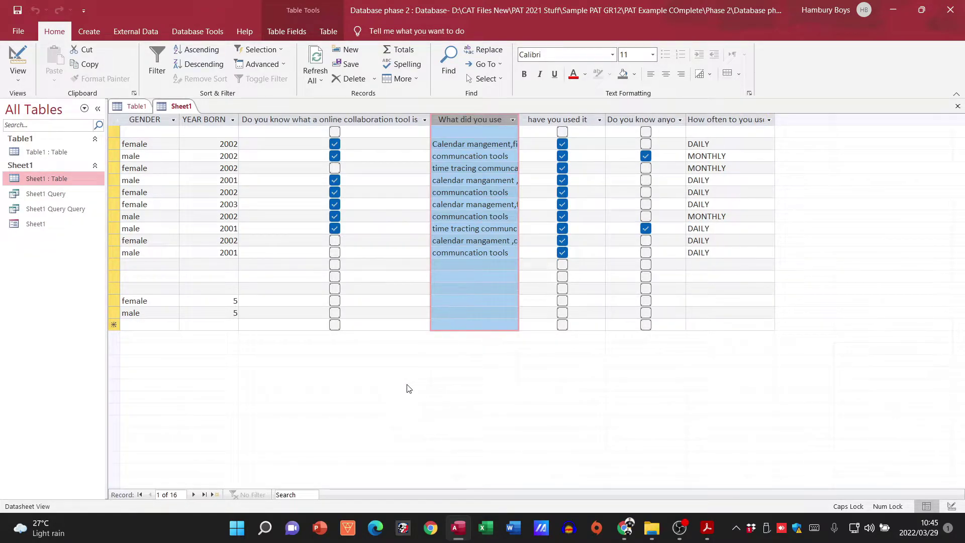
# - Reread the guideline criterion on creating at least one table with suitable data and compare it with the Sheet1 table in Access
pyautogui.hotkey('alt', 'Tab')
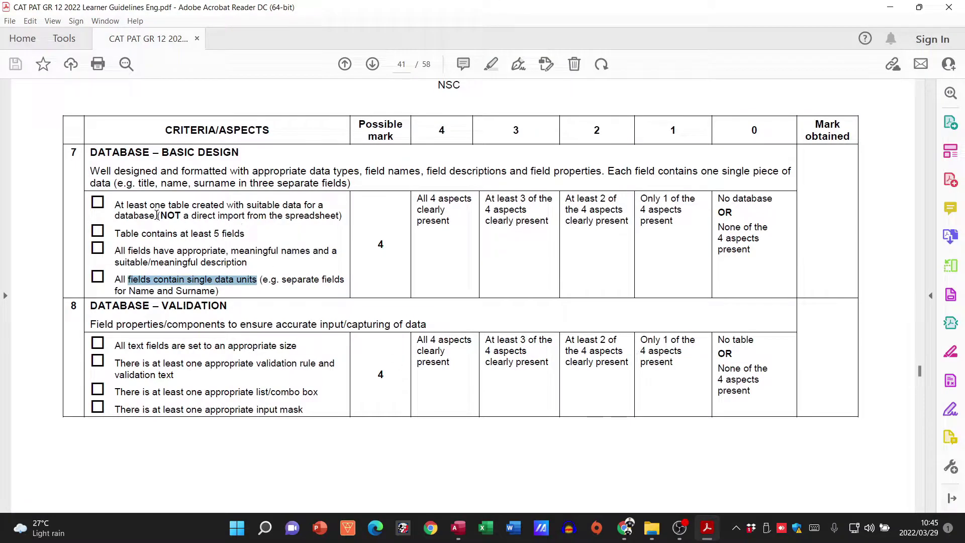
pyautogui.moveTo(144, 207); pyautogui.dragTo(300, 211)
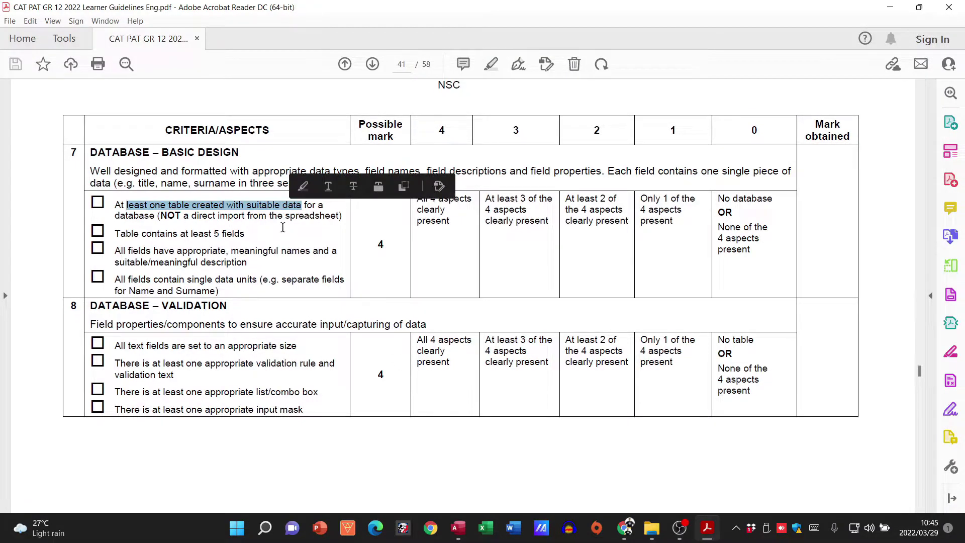
pyautogui.hotkey('alt', 'Tab')
pyautogui.click(54, 181)
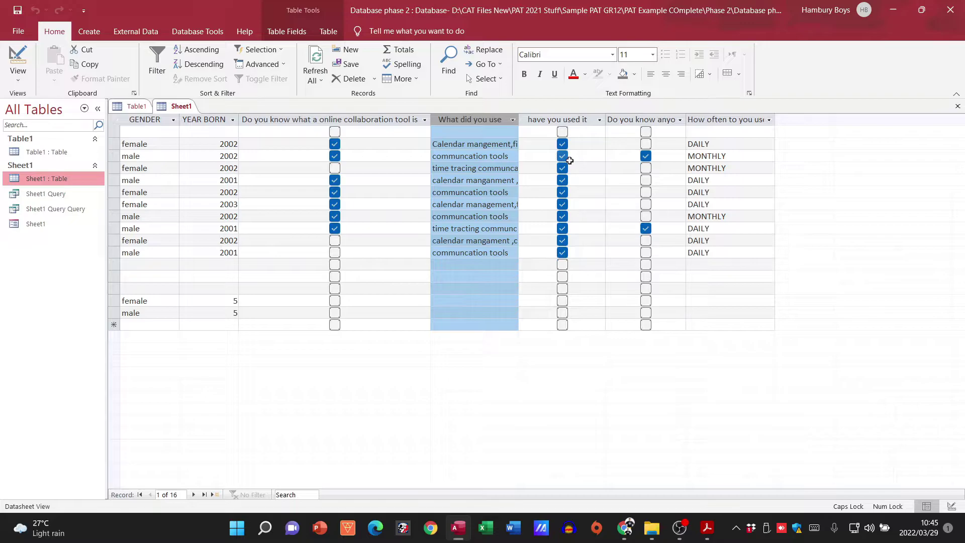
# - Read the PDF's criteria on at least 5 fields and meaningful field names, checking them against the Sheet1 table in Access
pyautogui.hotkey('alt', 'Tab')
pyautogui.moveTo(115, 234); pyautogui.dragTo(232, 235)
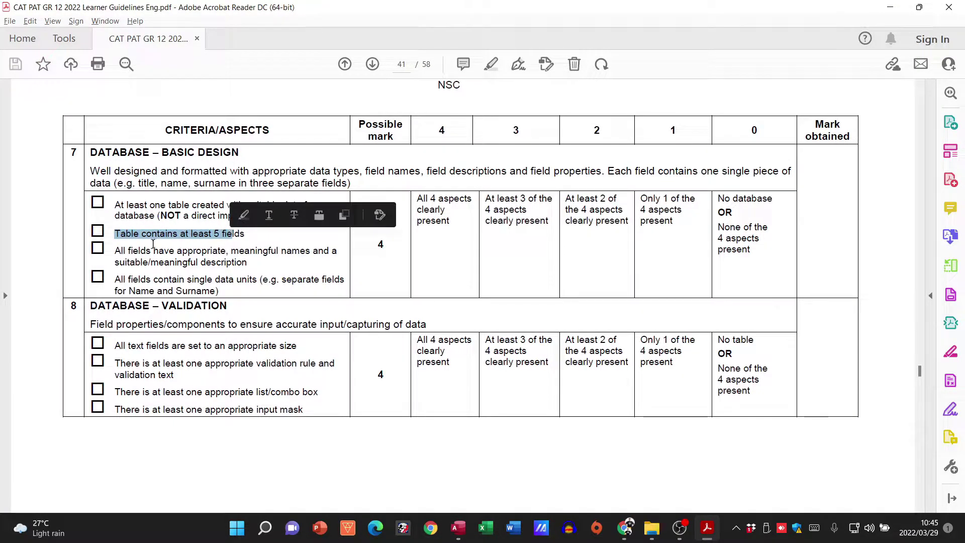
pyautogui.moveTo(128, 251); pyautogui.dragTo(266, 251)
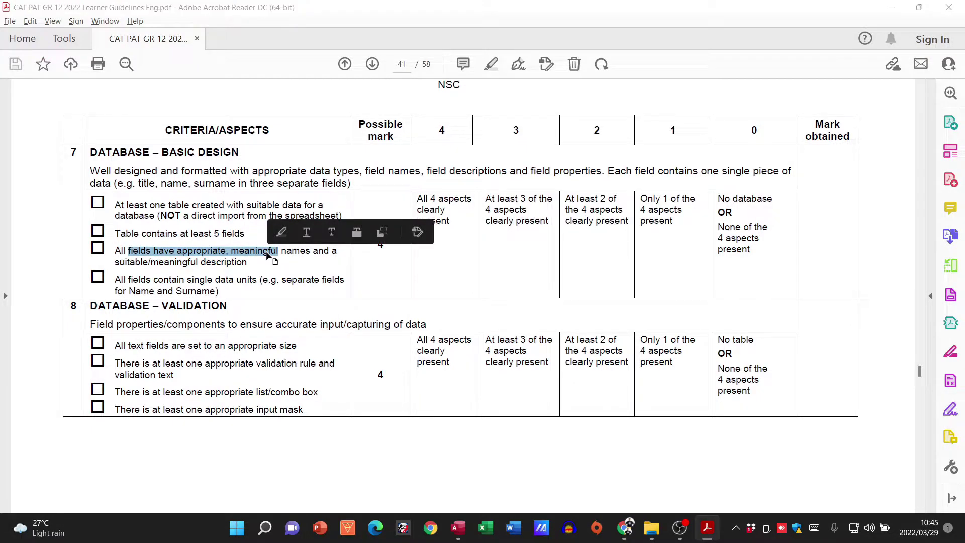
pyautogui.hotkey('alt', 'Tab')
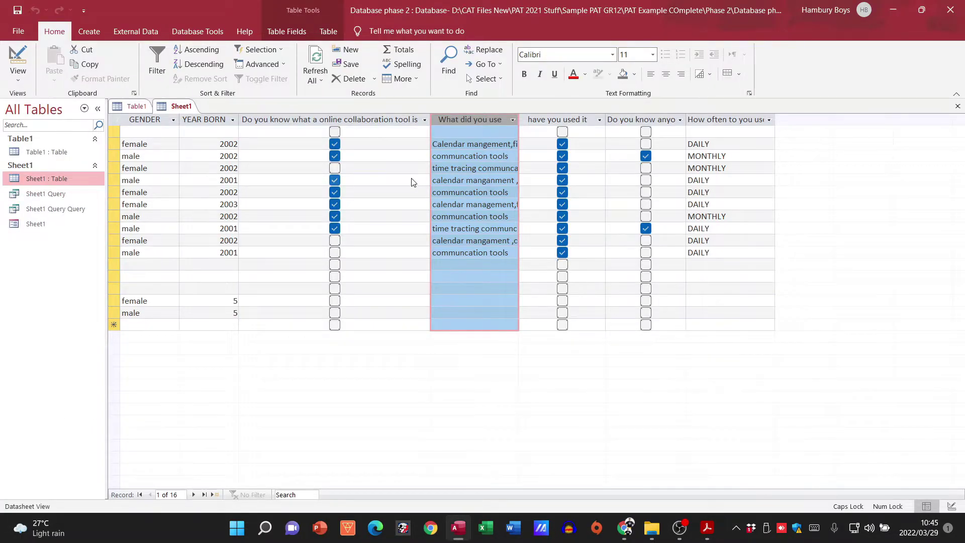
pyautogui.hotkey('alt', 'Tab')
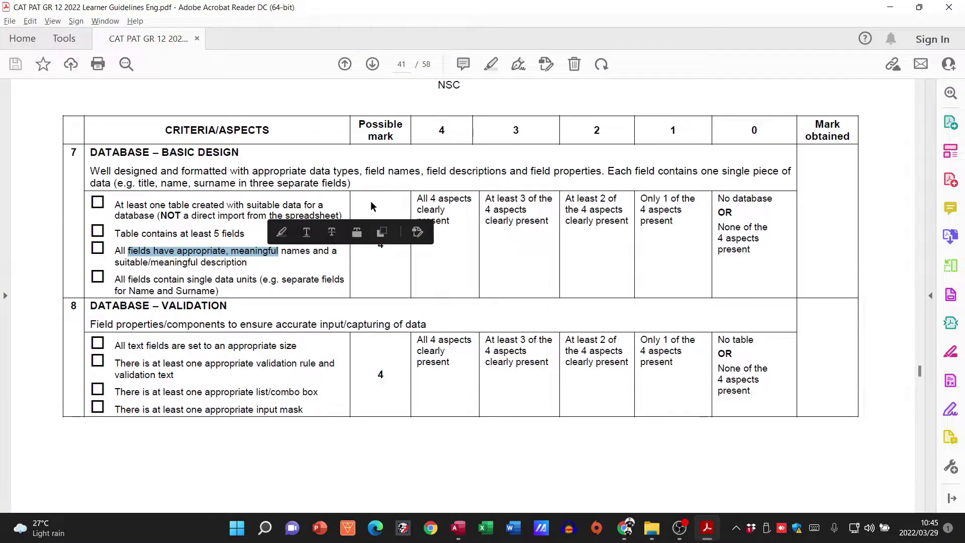
pyautogui.click(300, 259)
pyautogui.hotkey('alt', 'Tab')
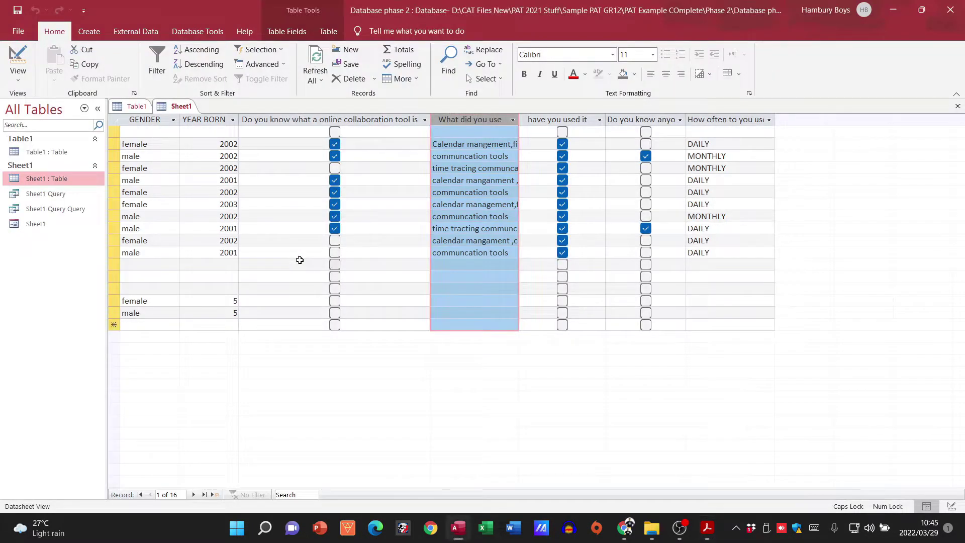
# - Open the Sheet1 table in Design View and widen the Field Name column to fit the full names
pyautogui.rightClick(48, 178)
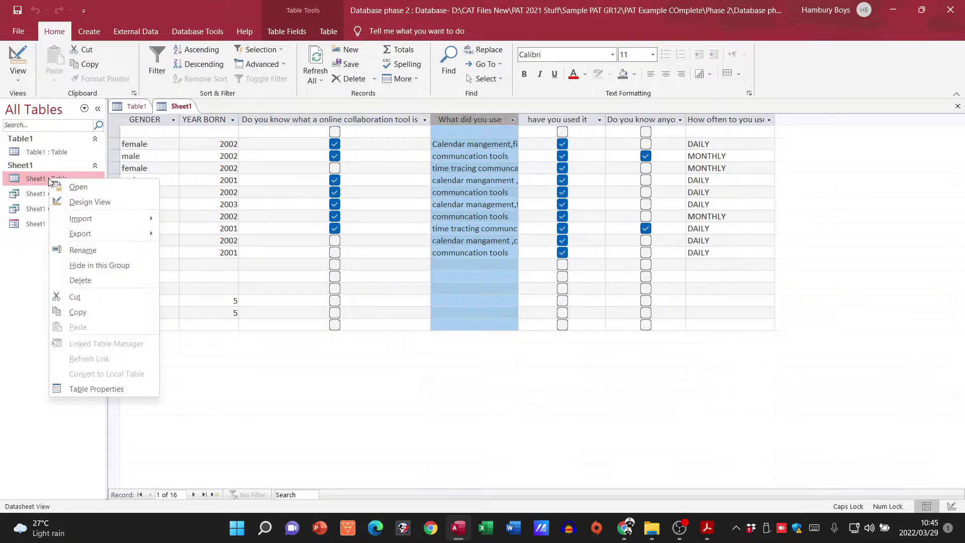
pyautogui.click(63, 202)
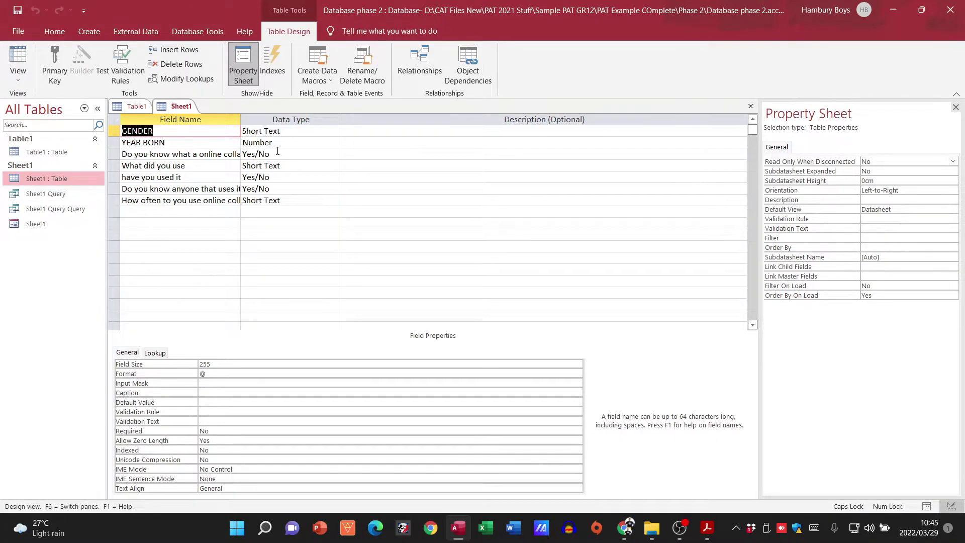
pyautogui.doubleClick(241, 124)
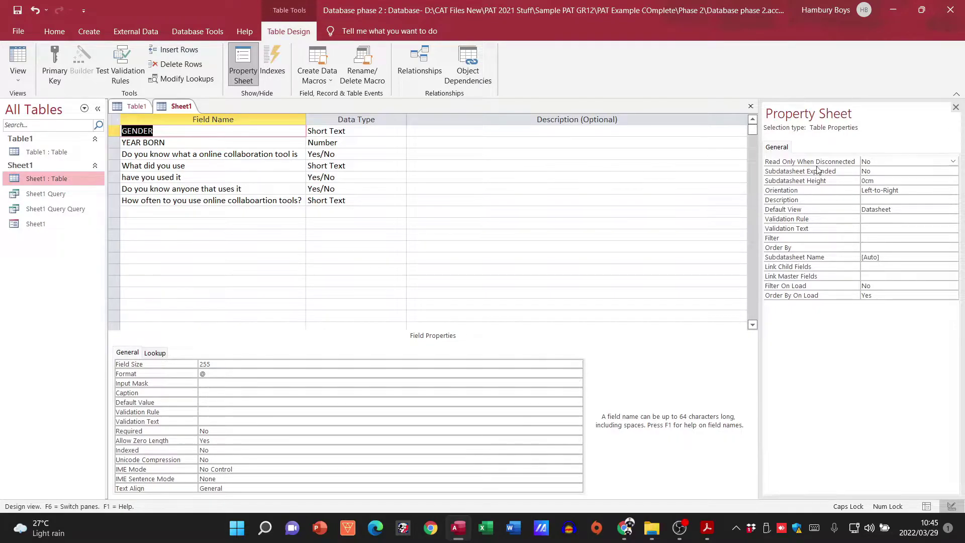
# - Check Sheet1 in Datasheet View, return to its Design View and go to the description of the GENDER field
pyautogui.click(18, 76)
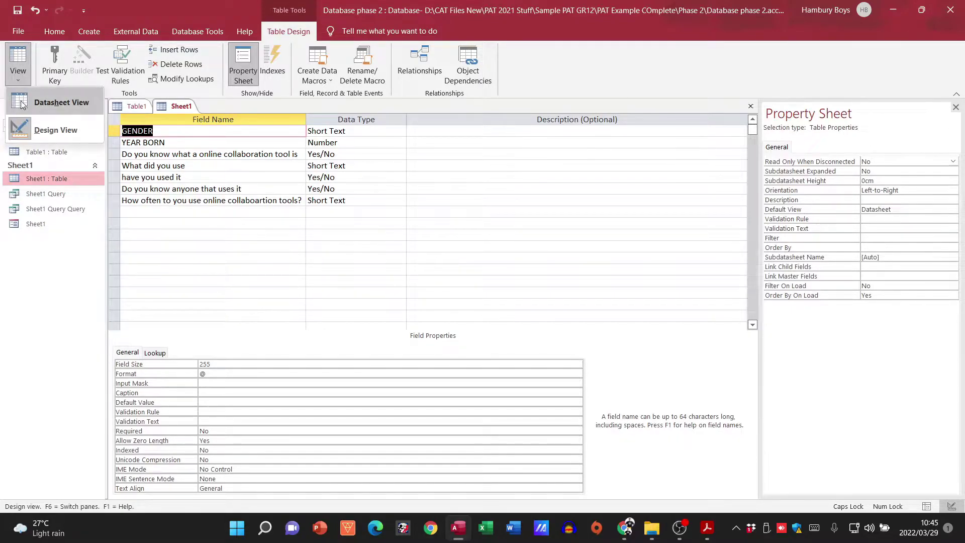
pyautogui.click(21, 104)
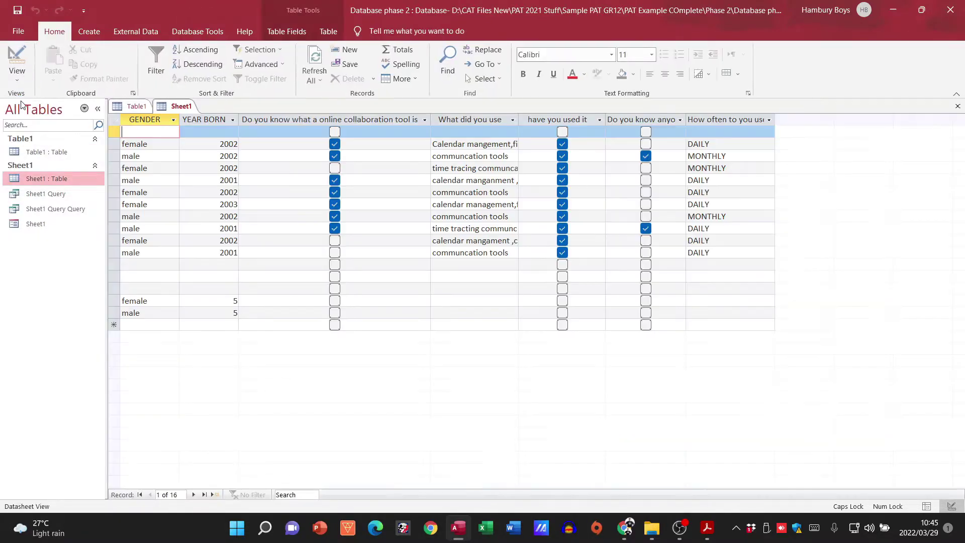
pyautogui.rightClick(44, 184)
pyautogui.click(55, 199)
pyautogui.click(490, 139)
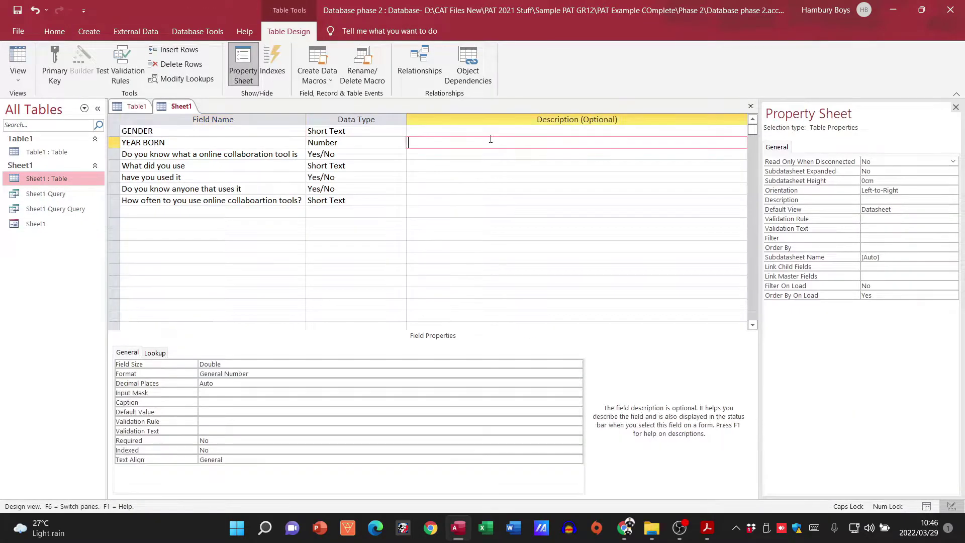
pyautogui.click(427, 131)
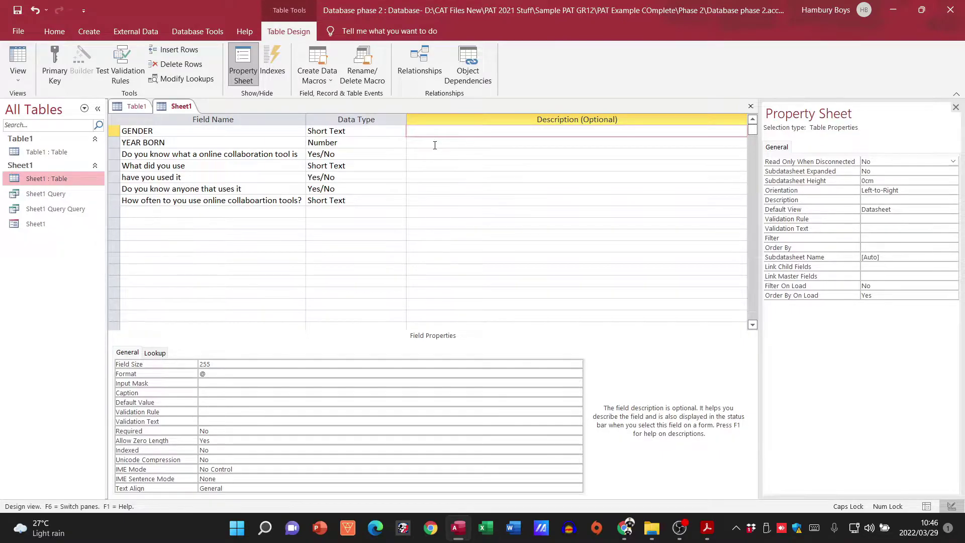
# - Describe the field "Do you know what a online collaboration tool is" as "fINDING OUT IF PEOPLE KNOW WHAT THESE TOOLS ARE"
pyautogui.click(435, 143)
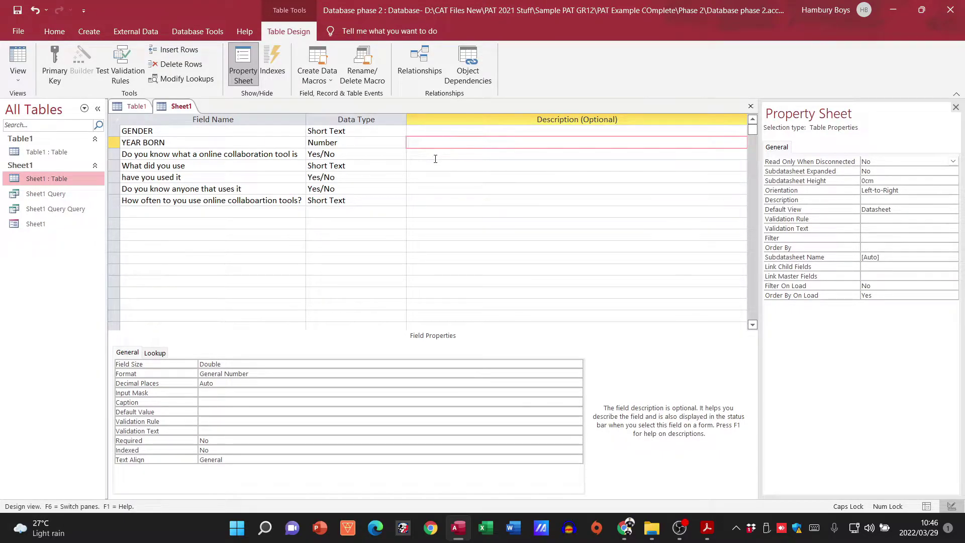
pyautogui.click(435, 159)
pyautogui.write('fINDING ')
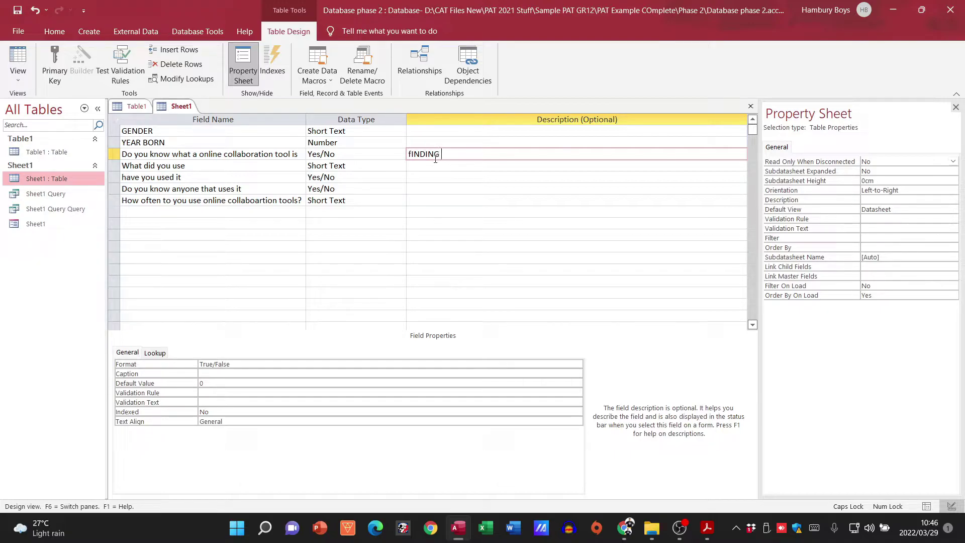
pyautogui.write('OUT IF PEOPLE KNOW WHAT THESE TOOLS ARE')
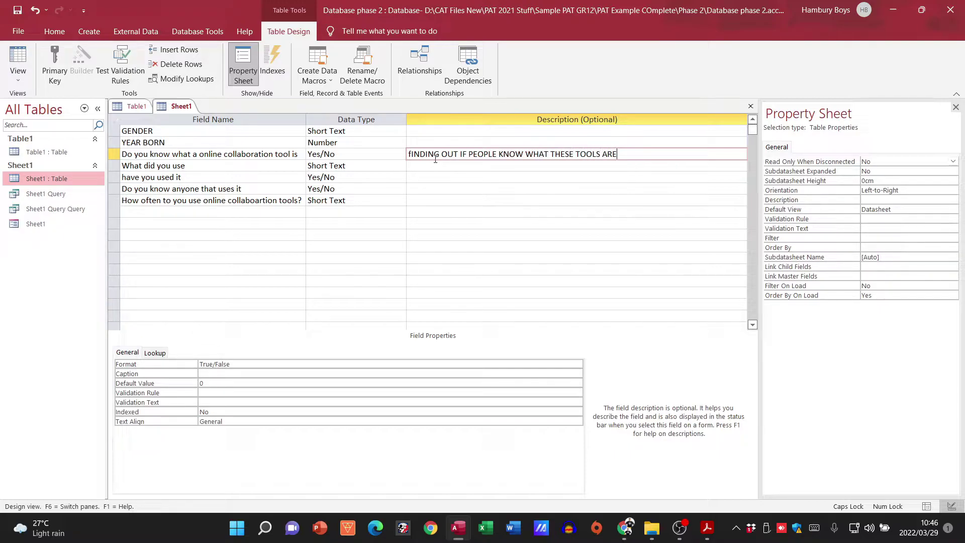
pyautogui.click(446, 179)
pyautogui.press('capslock')
# - Save the Sheet1 table with its new description and show it in Datasheet View
pyautogui.click(23, 82)
pyautogui.click(23, 104)
pyautogui.click(464, 300)
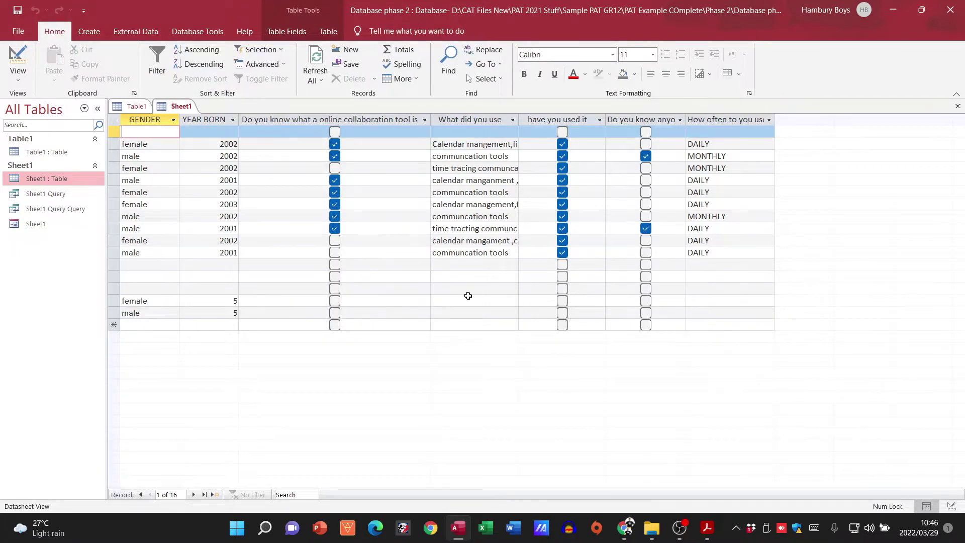
# - Read the PDF's criteria on meaningful field names and single data units, comparing them with the Sheet1 records in Access
pyautogui.hotkey('alt', 'Tab')
pyautogui.moveTo(146, 251); pyautogui.dragTo(269, 254)
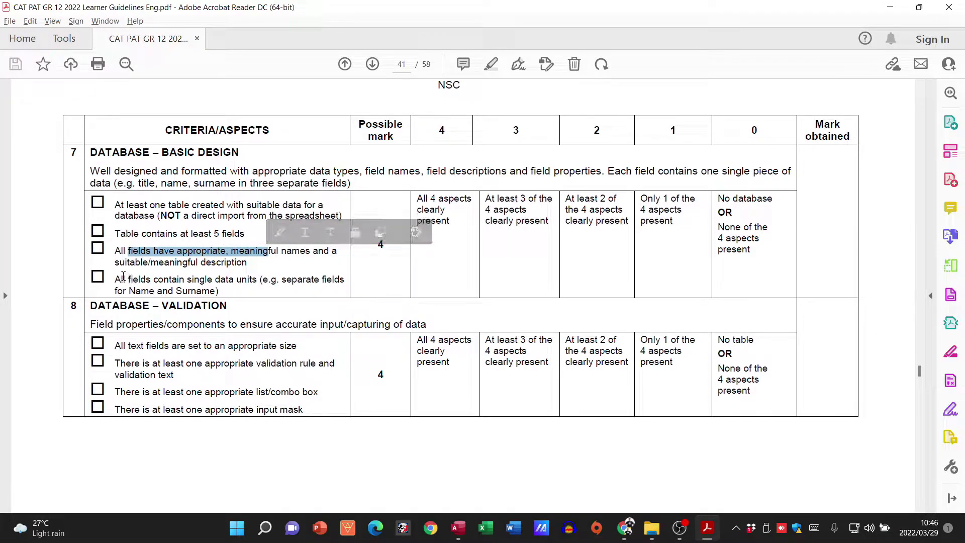
pyautogui.moveTo(116, 280); pyautogui.dragTo(245, 280)
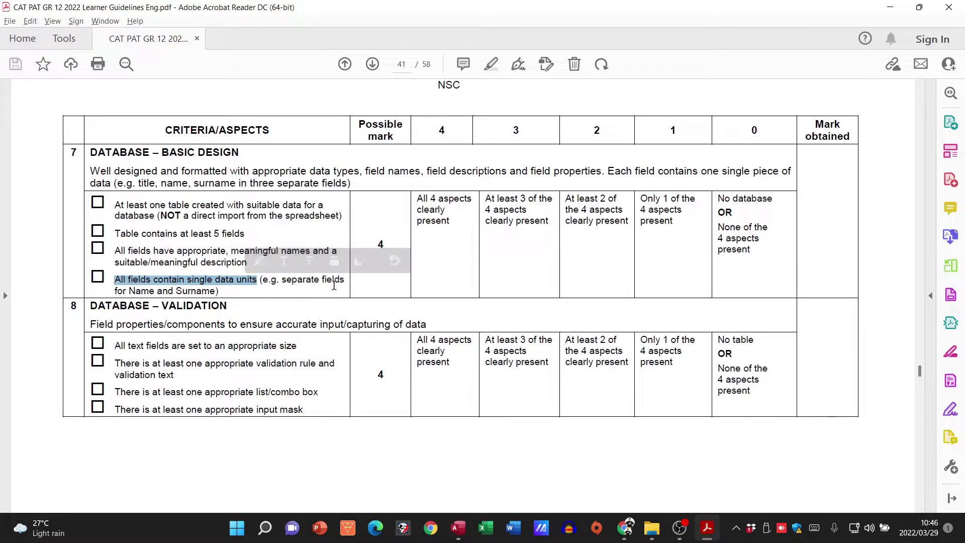
pyautogui.hotkey('alt', 'Tab')
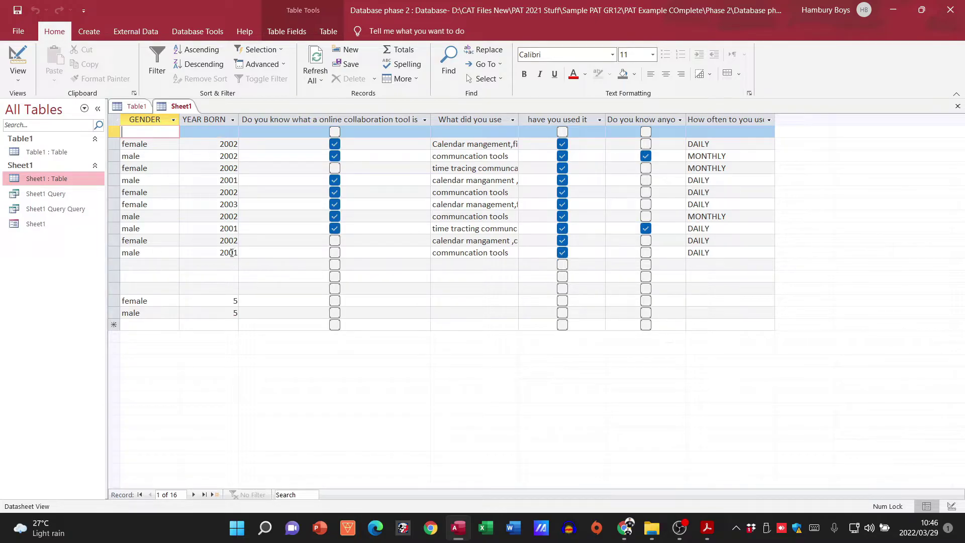
# - Go back to the PDF and read the Database – Validation criterion on setting text fields to an appropriate size
pyautogui.hotkey('alt', 'Tab')
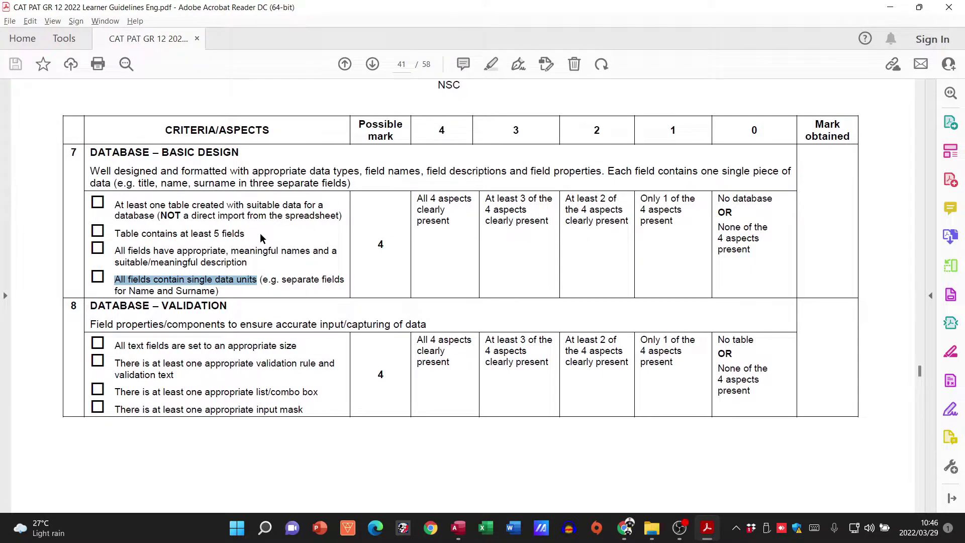
pyautogui.scroll(-1, 262, 236)
pyautogui.scroll(-5, 263, 235)
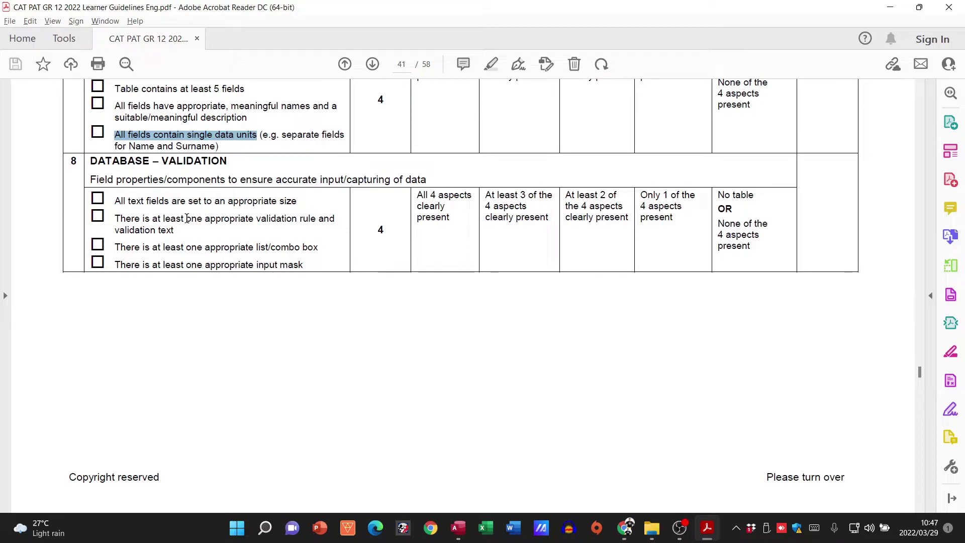
pyautogui.moveTo(127, 201); pyautogui.dragTo(277, 201)
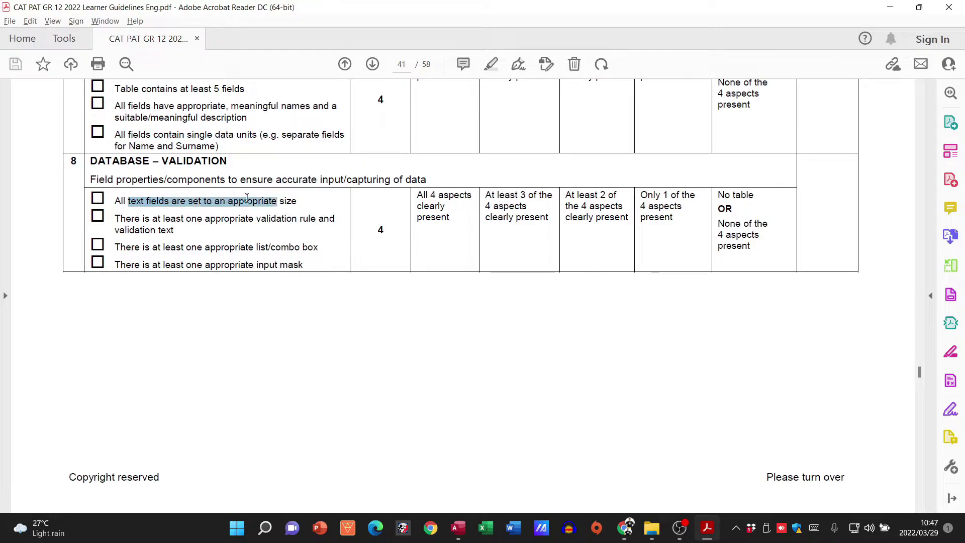
# - Open the Sheet1 table in Design View in Access and set the GENDER field's size to 5
pyautogui.hotkey('alt', 'Tab')
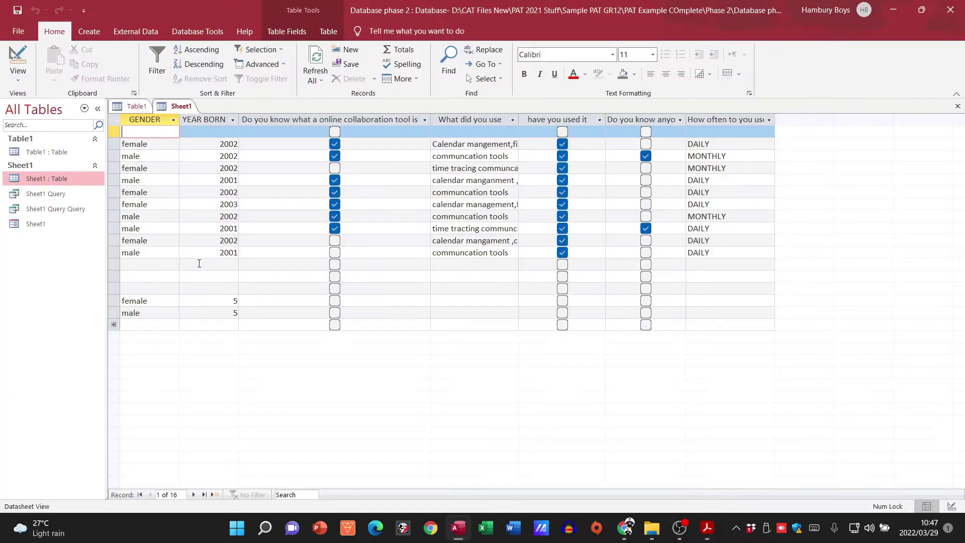
pyautogui.rightClick(38, 180)
pyautogui.click(66, 206)
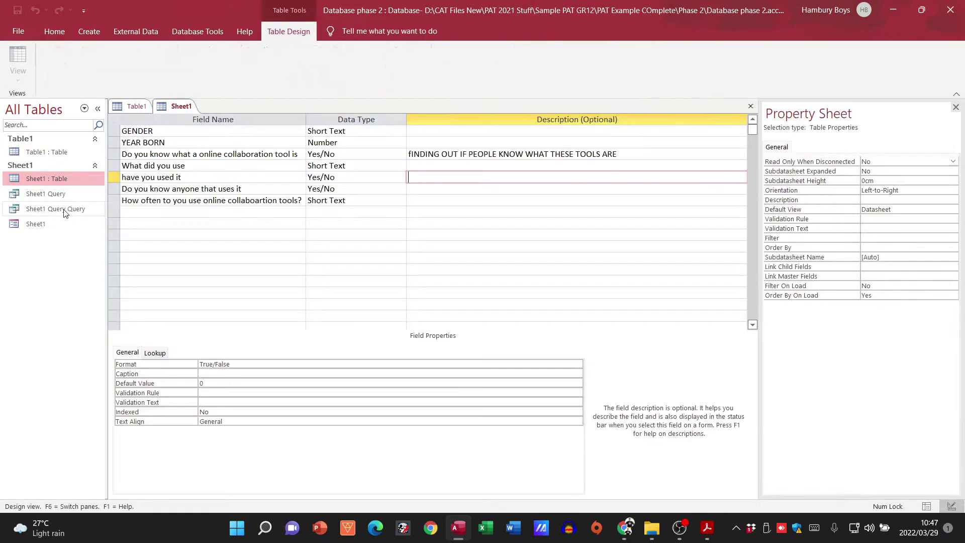
pyautogui.click(143, 129)
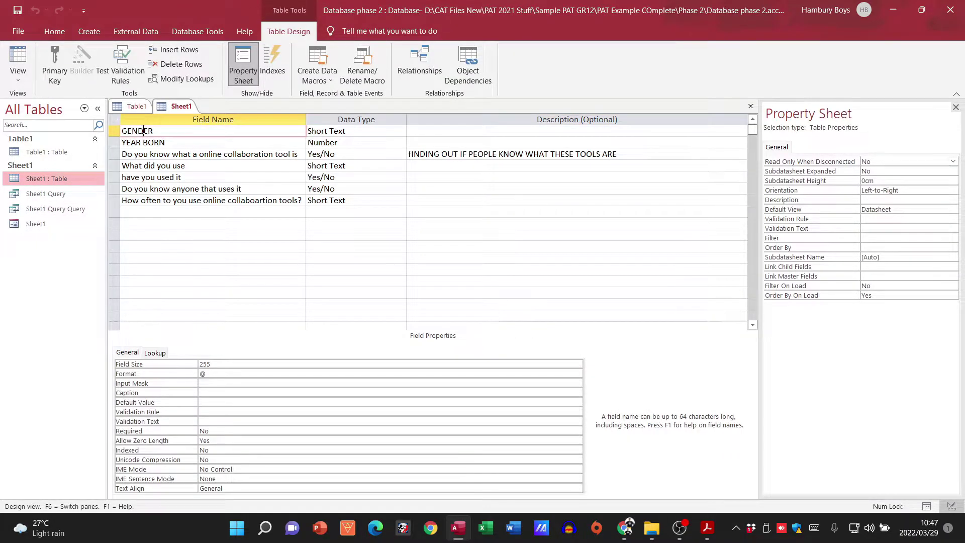
pyautogui.click(218, 366)
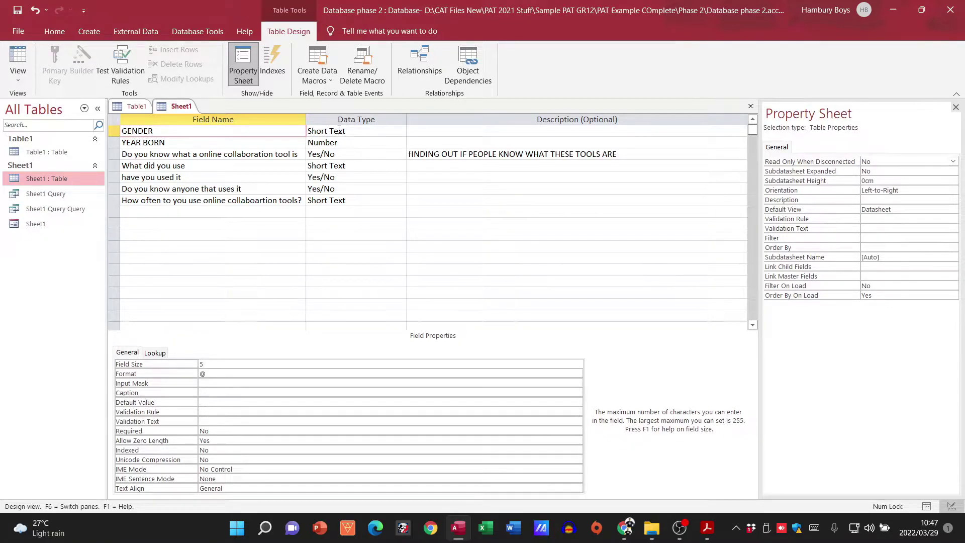
# - Set the field size of "What did you use" to 15
pyautogui.click(254, 171)
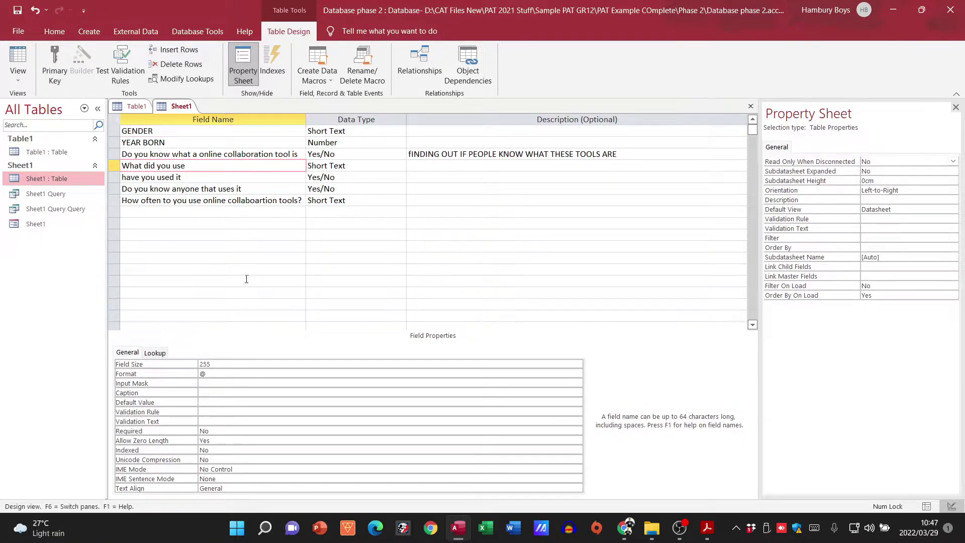
pyautogui.click(216, 364)
pyautogui.moveTo(215, 364); pyautogui.dragTo(192, 365)
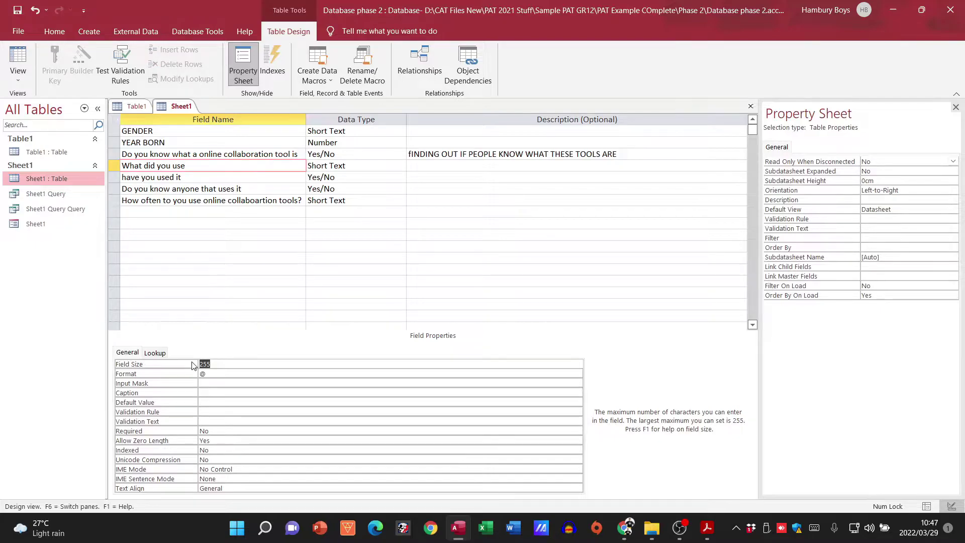
pyautogui.write('15')
# - Set the field size of the field asking how often online collaboration tools are used to 10
pyautogui.click(272, 200)
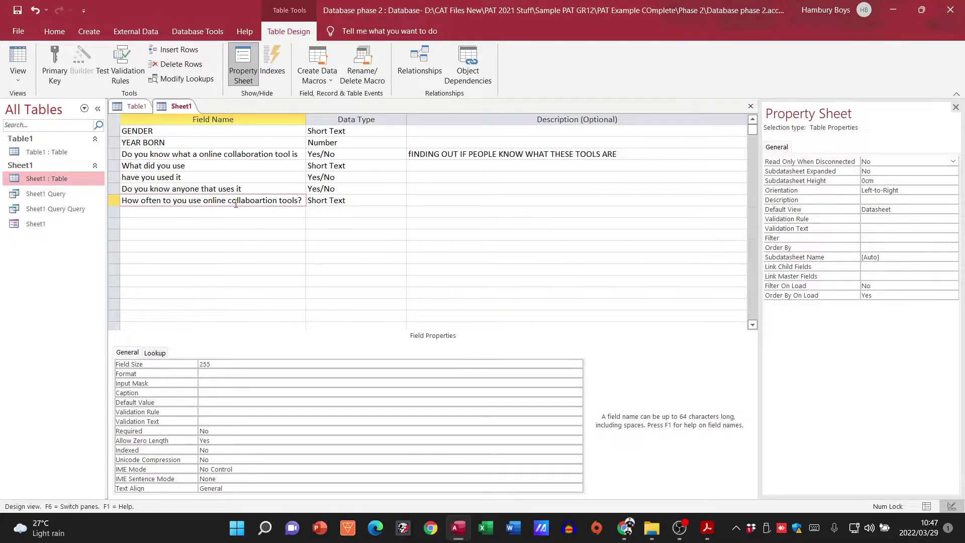
pyautogui.click(190, 362)
pyautogui.write('10')
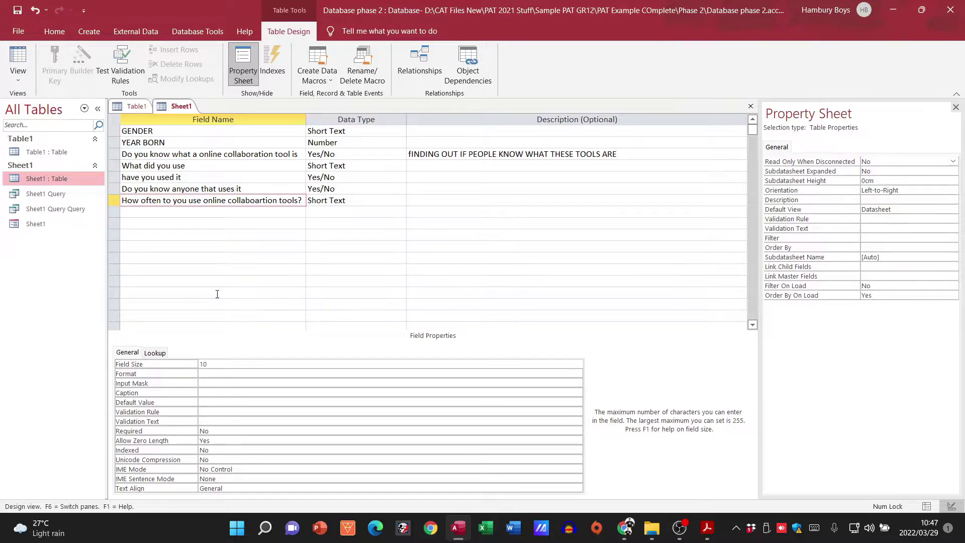
pyautogui.click(217, 281)
# - Read the PDF criterion requiring at least one appropriate validation rule and validation text
pyautogui.hotkey('alt', 'Tab')
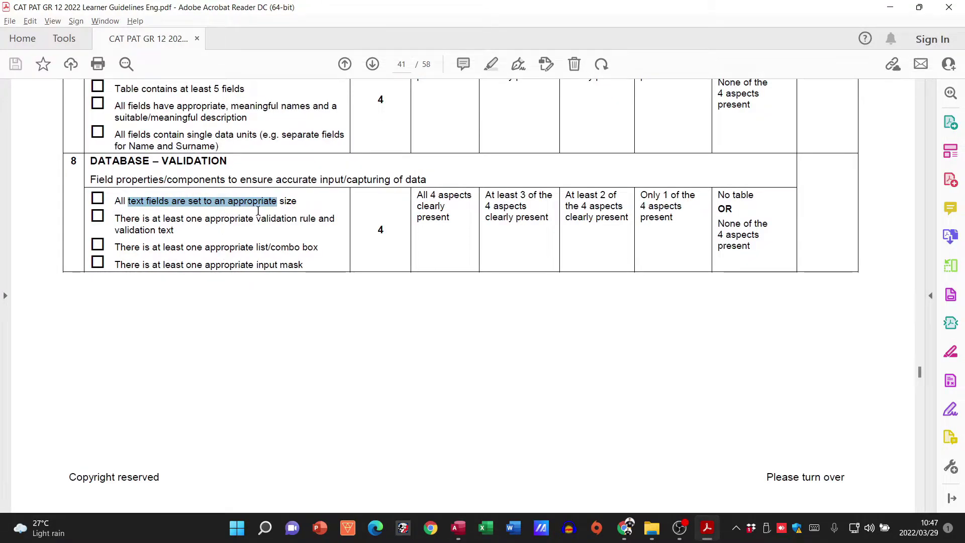
pyautogui.click(123, 219)
pyautogui.moveTo(123, 219); pyautogui.dragTo(178, 232)
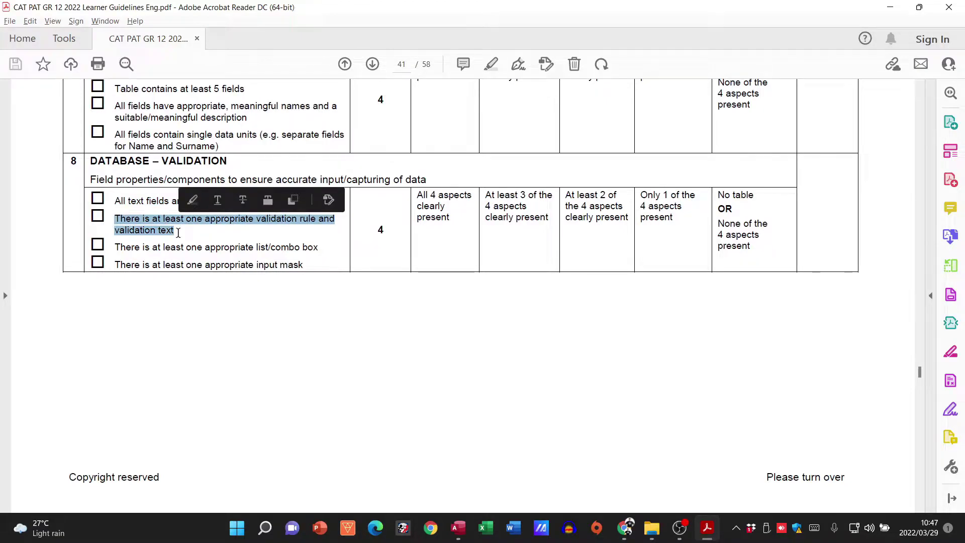
# - In Access, give the GENDER field the validation rule "M" Or "F" and the validation text "Male and Female only"
pyautogui.hotkey('alt', 'Tab')
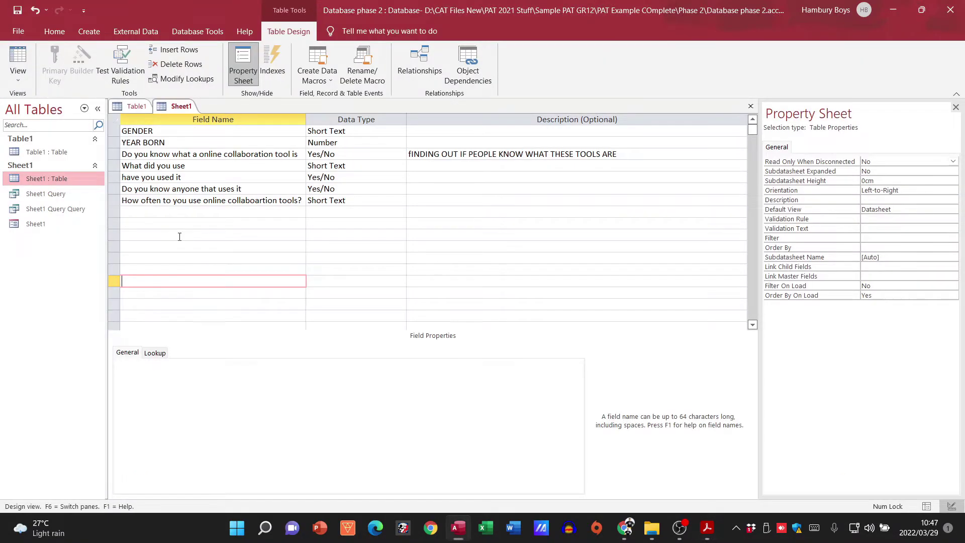
pyautogui.click(169, 130)
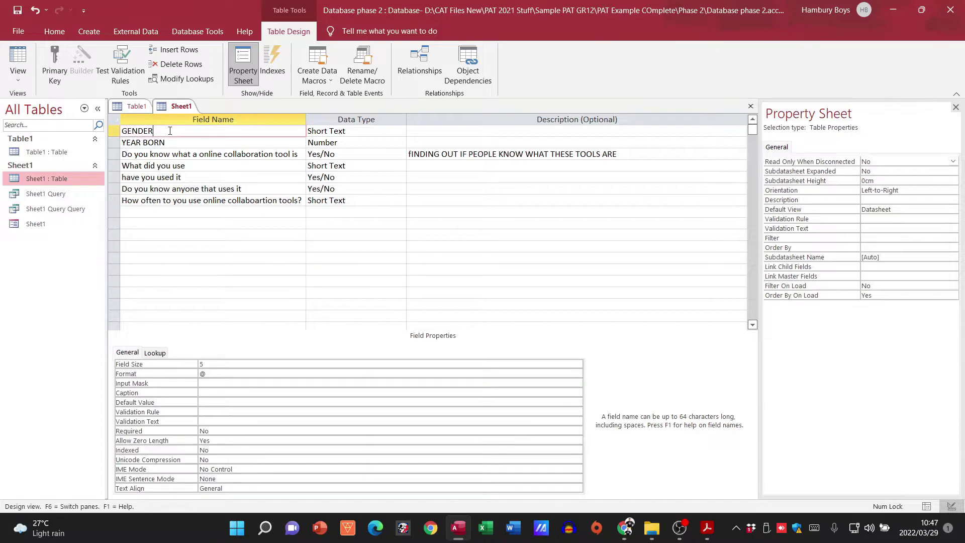
pyautogui.click(224, 412)
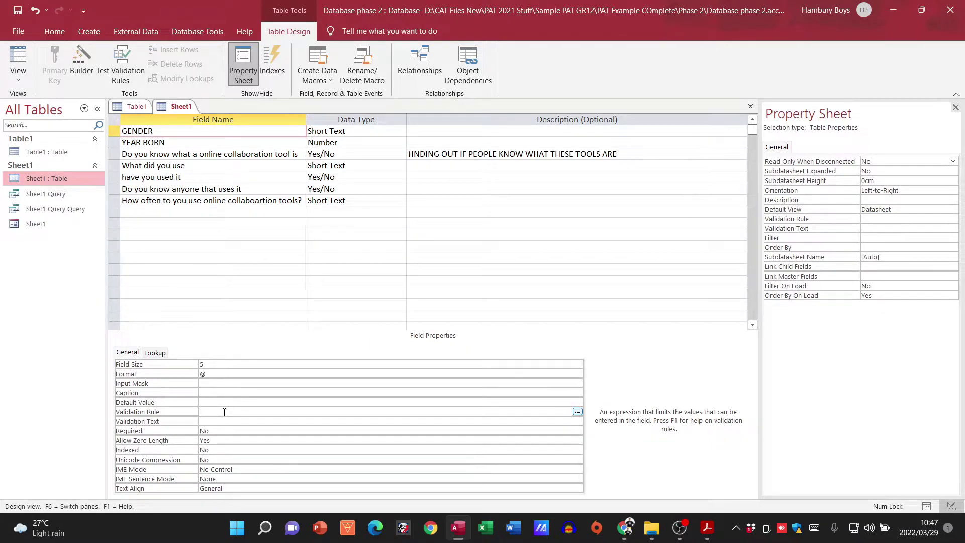
pyautogui.write('M or Fix')
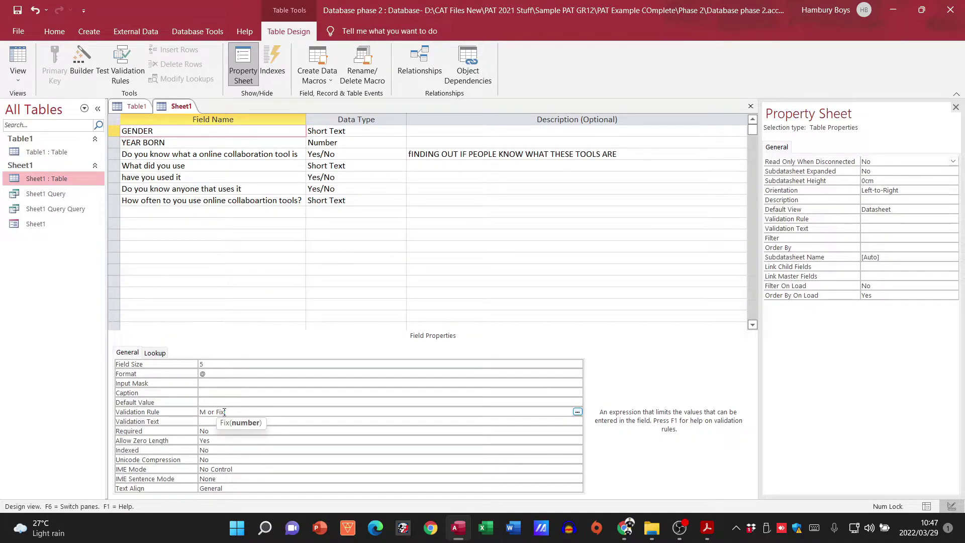
pyautogui.write('(')
pyautogui.press('BackSpace')
pyautogui.write('(')
pyautogui.press('BackSpace')
pyautogui.press('BackSpace')
pyautogui.press('BackSpace')
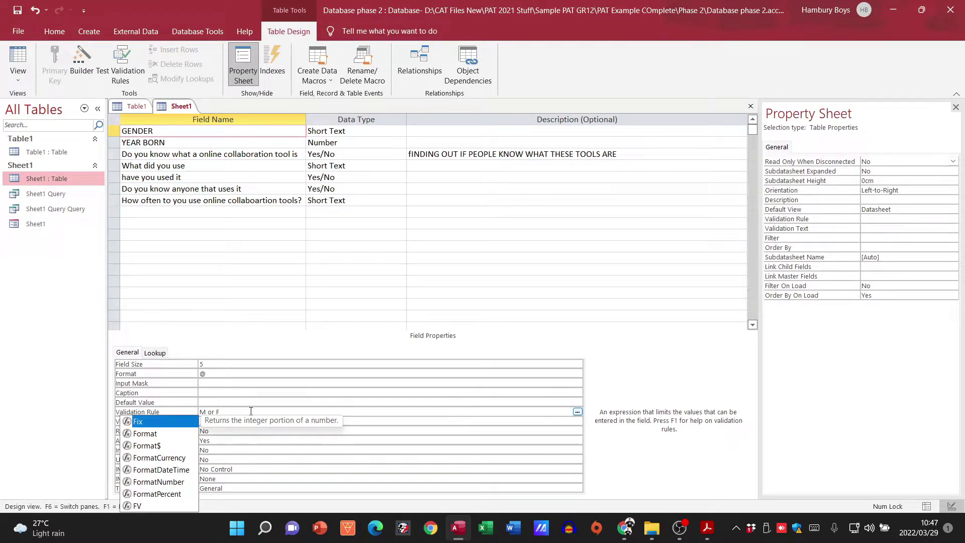
pyautogui.click(264, 391)
pyautogui.click(256, 420)
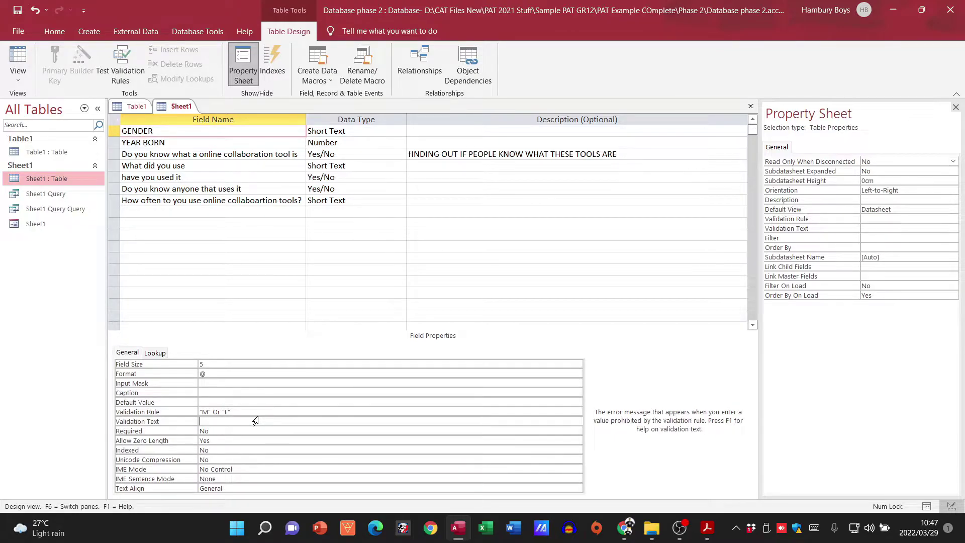
pyautogui.write('Male and Female only')
# - Read the PDF criterion requiring at least one appropriate list or combo box
pyautogui.hotkey('alt', 'Tab')
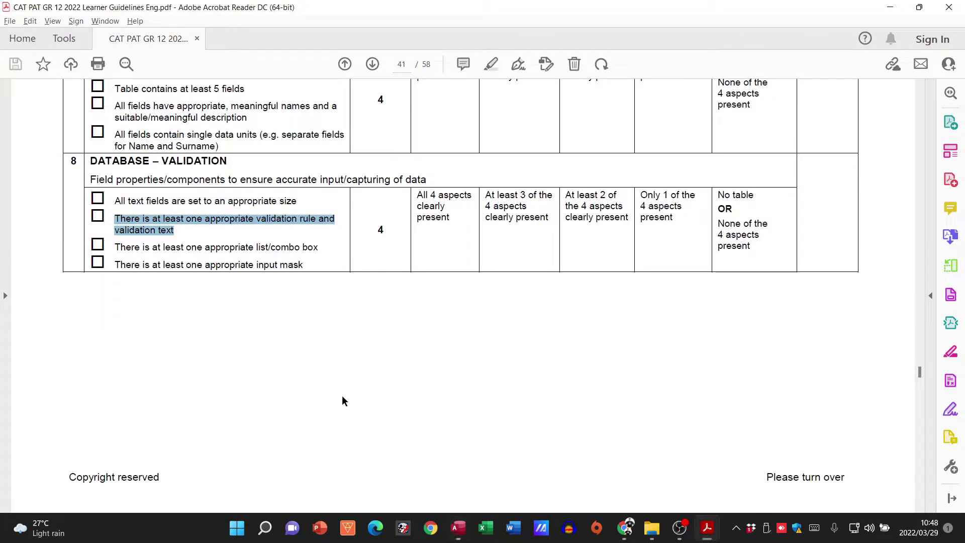
pyautogui.click(253, 231)
pyautogui.moveTo(114, 246); pyautogui.dragTo(317, 248)
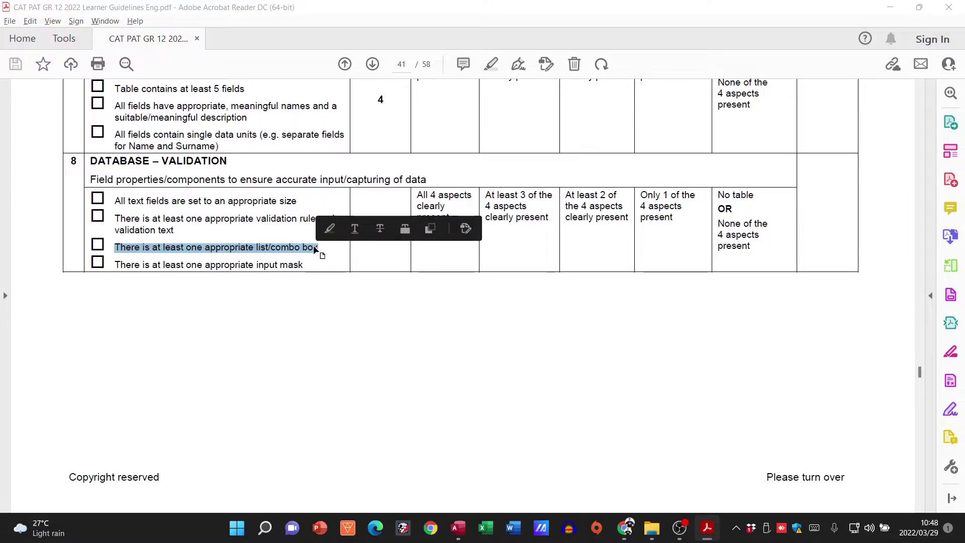
# - Save Sheet1 in Access, testing the existing data against the new rules and accepting the changes, and show it in Datasheet View
pyautogui.hotkey('alt', 'Tab')
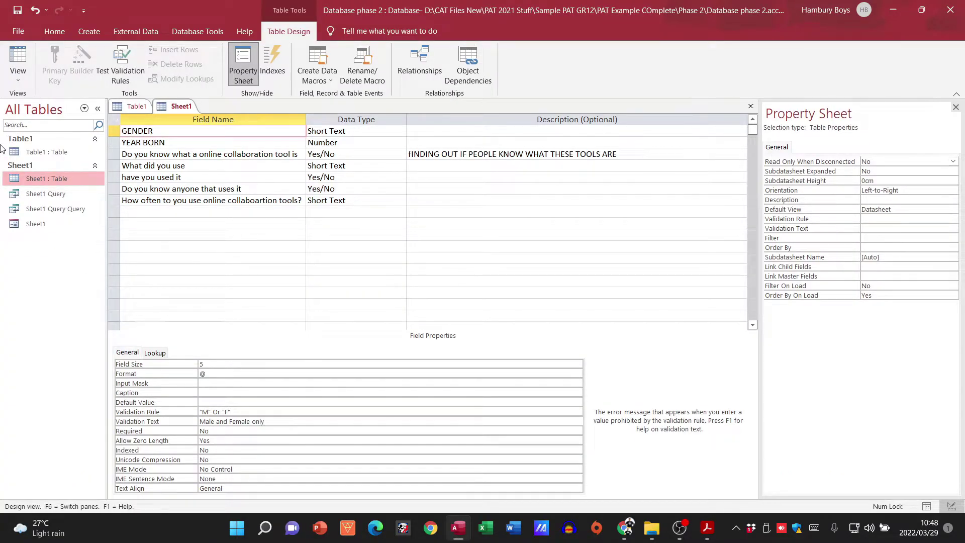
pyautogui.click(18, 75)
pyautogui.click(17, 100)
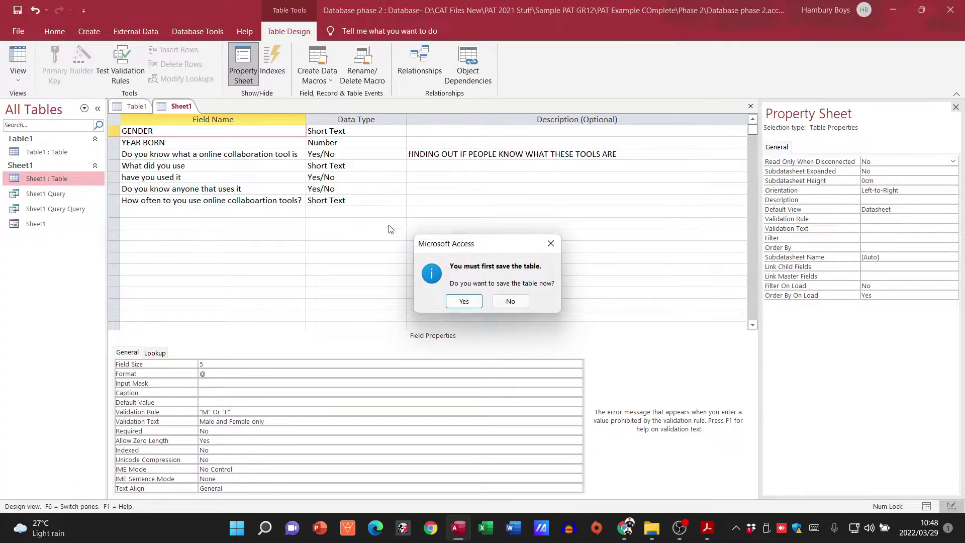
pyautogui.click(459, 301)
pyautogui.click(459, 303)
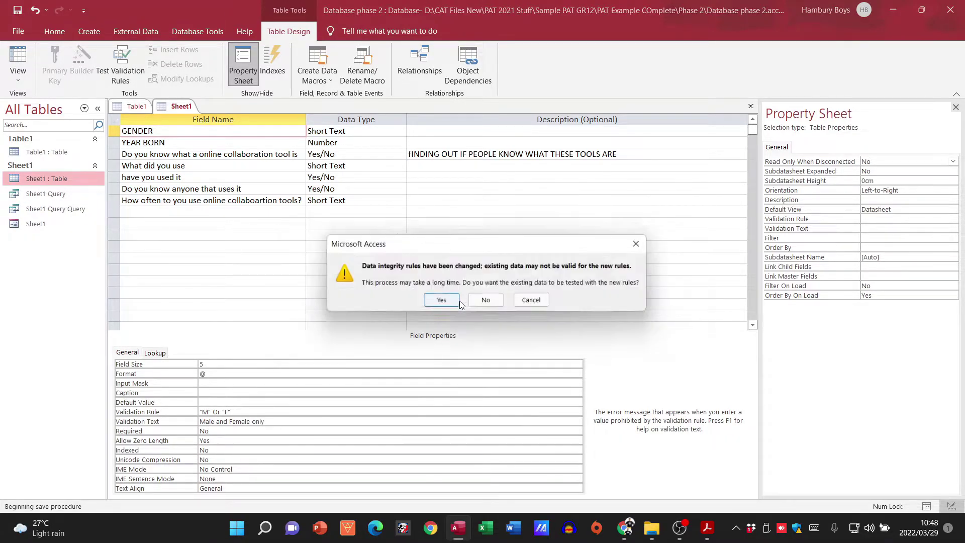
pyautogui.click(460, 301)
pyautogui.click(450, 313)
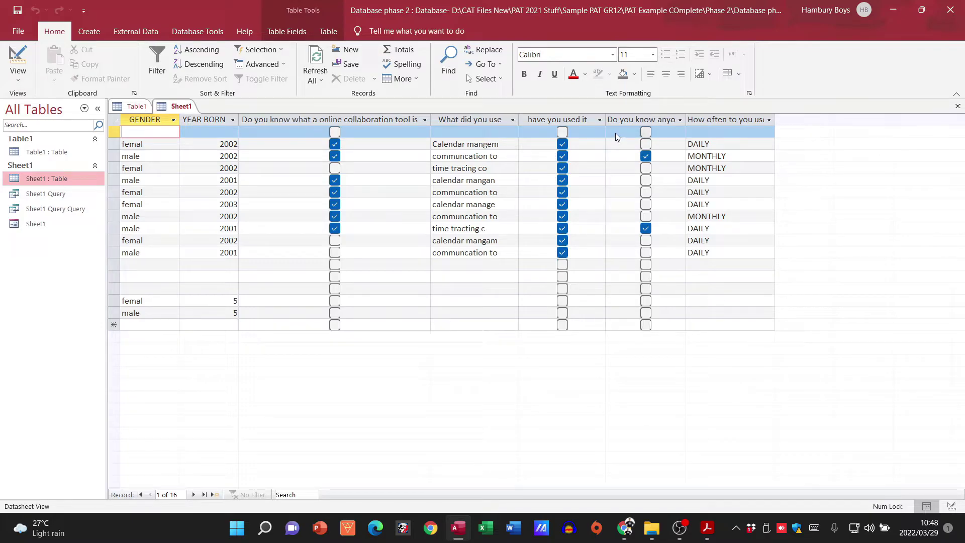
# - Return Sheet1 to Design View and select the field "Do you know anyone that uses it"
pyautogui.click(18, 73)
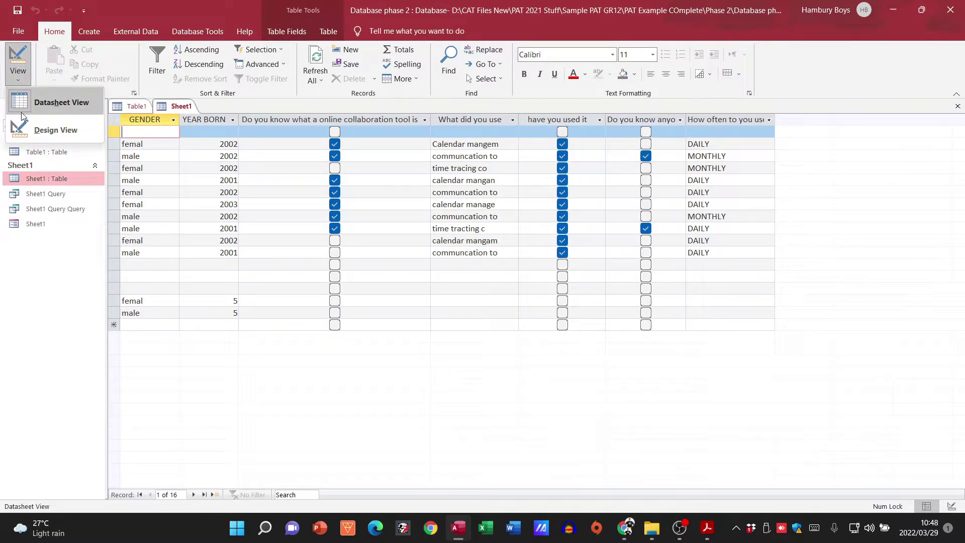
pyautogui.click(31, 130)
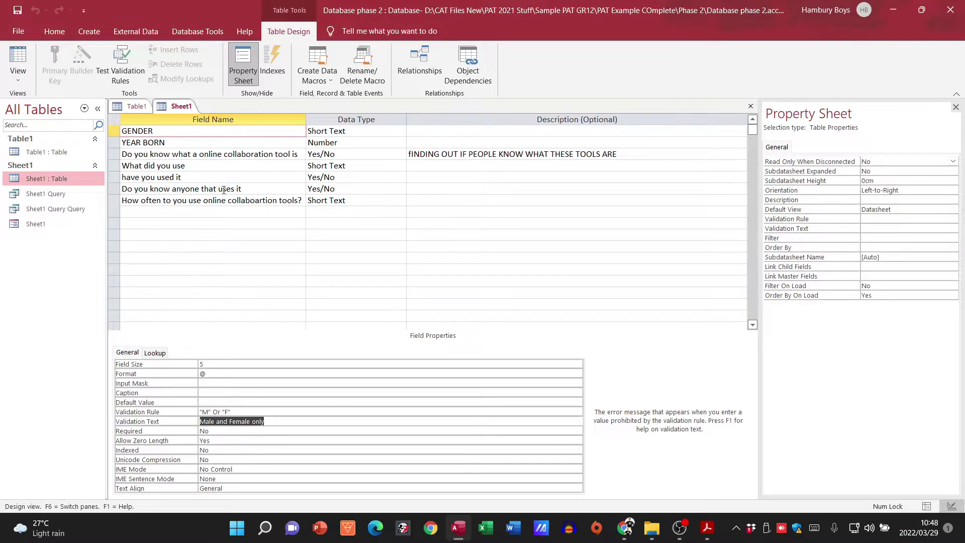
pyautogui.click(223, 190)
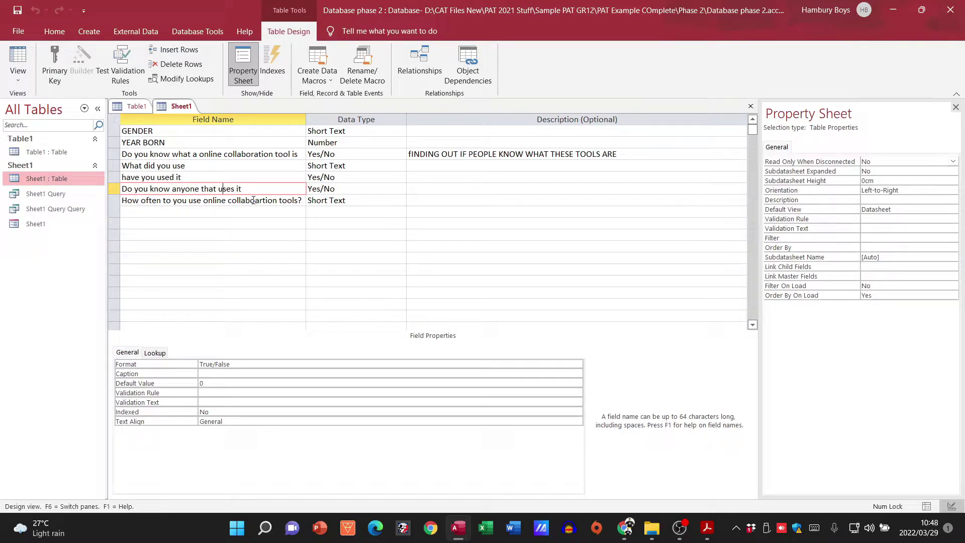
# - Start the Lookup Wizard for the field "How often to you use online collaboartion tools?" and choose to type in the values
pyautogui.click(271, 200)
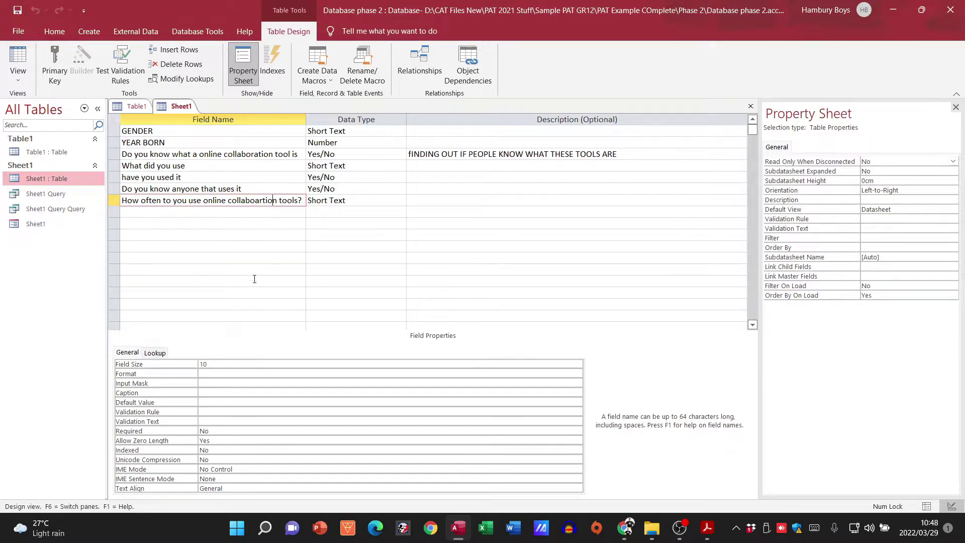
pyautogui.click(330, 200)
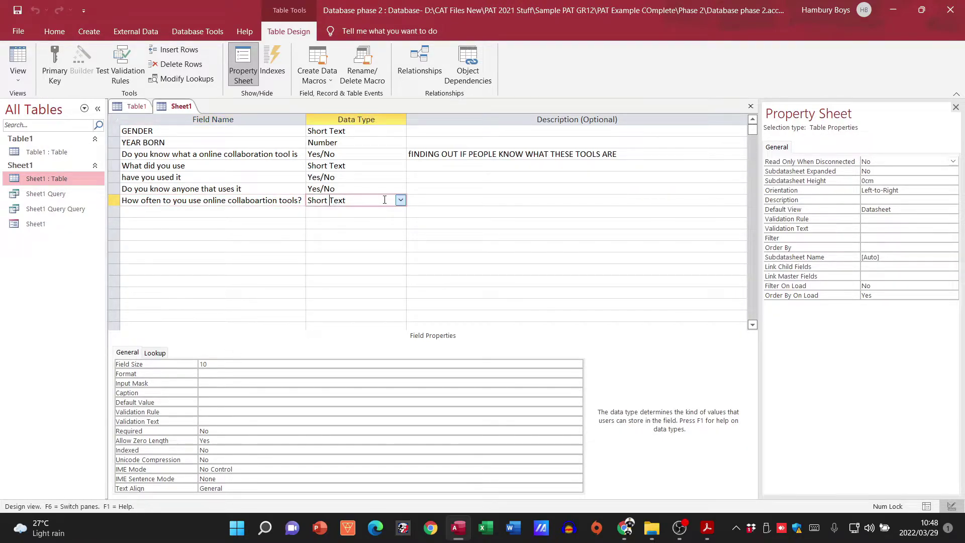
pyautogui.click(400, 201)
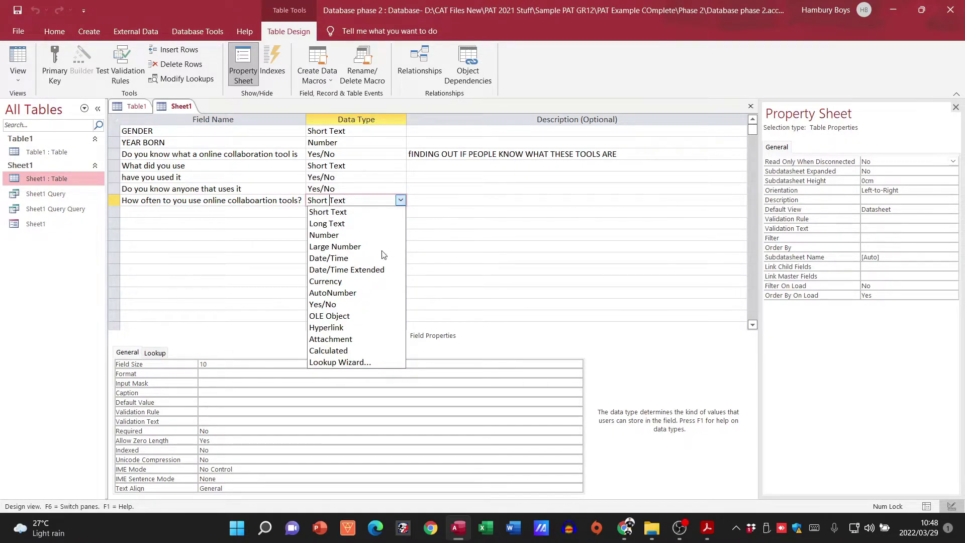
pyautogui.click(371, 362)
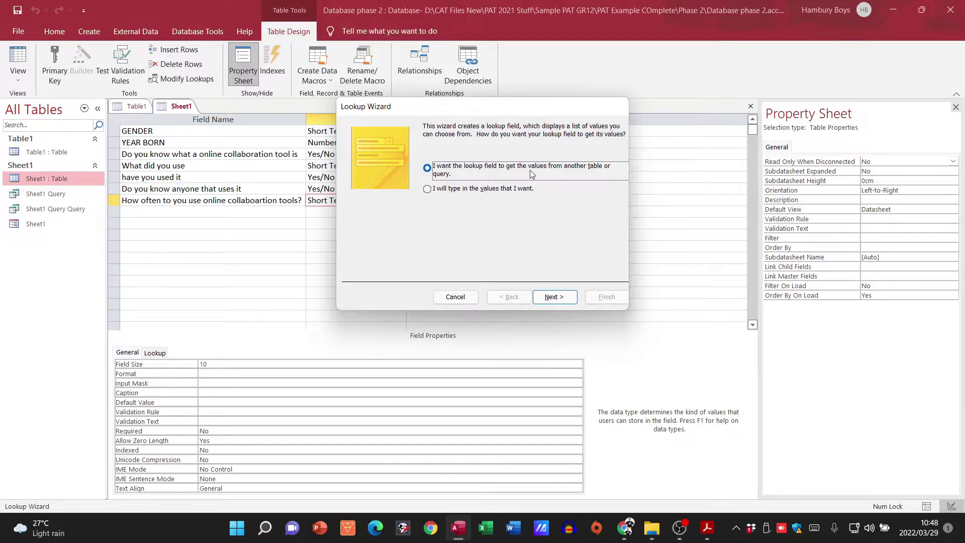
pyautogui.click(454, 190)
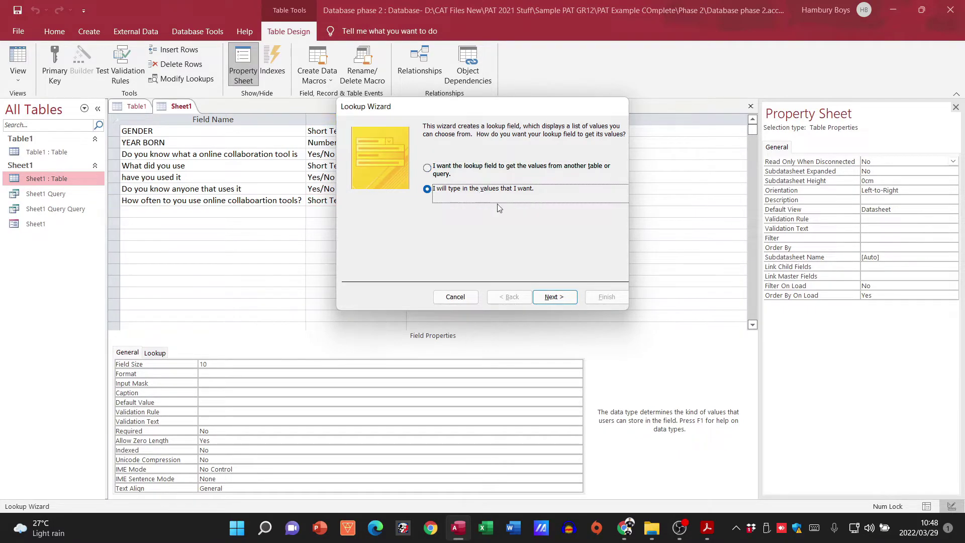
pyautogui.click(543, 301)
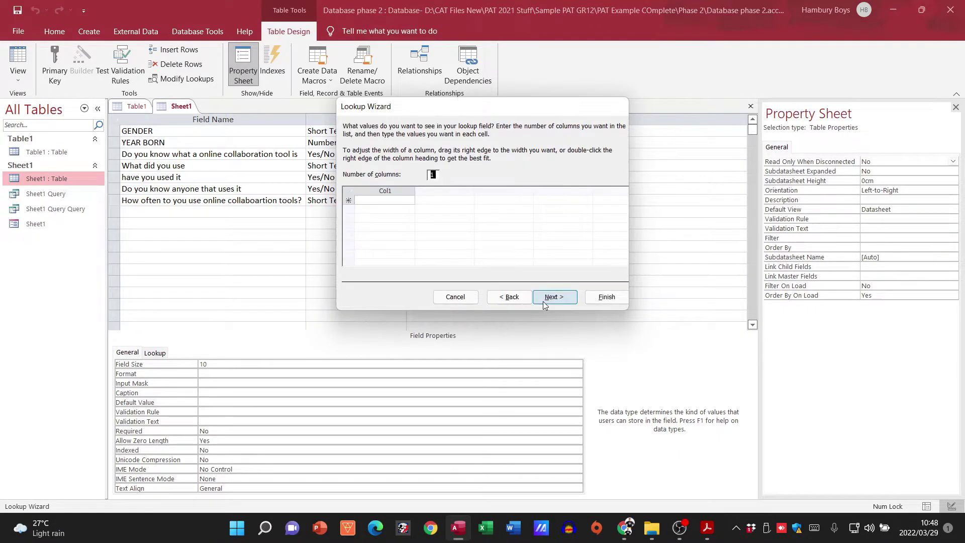
# - Enter the lookup values "Have not", "Sometimes", "Not REally" and "Yes a lot" in a single column
pyautogui.click(395, 198)
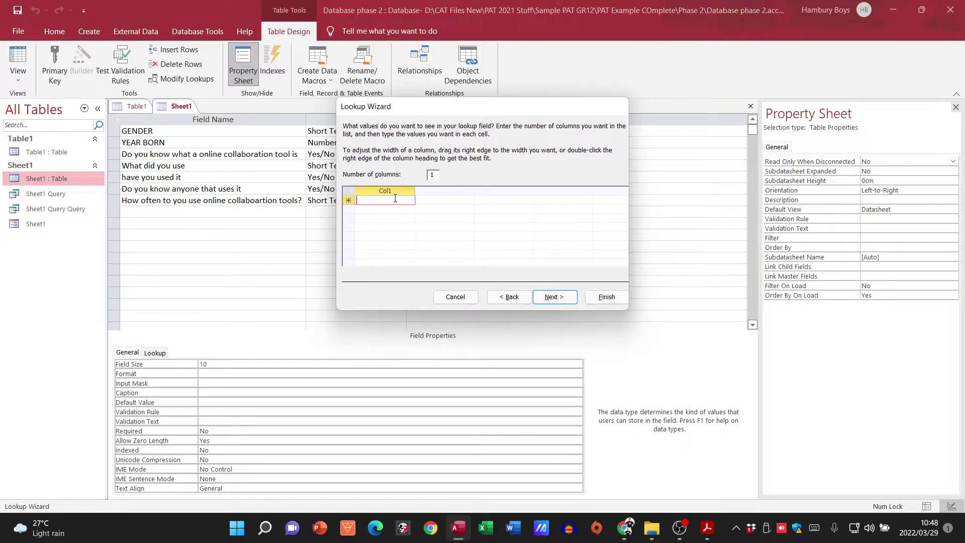
pyautogui.write('Have not')
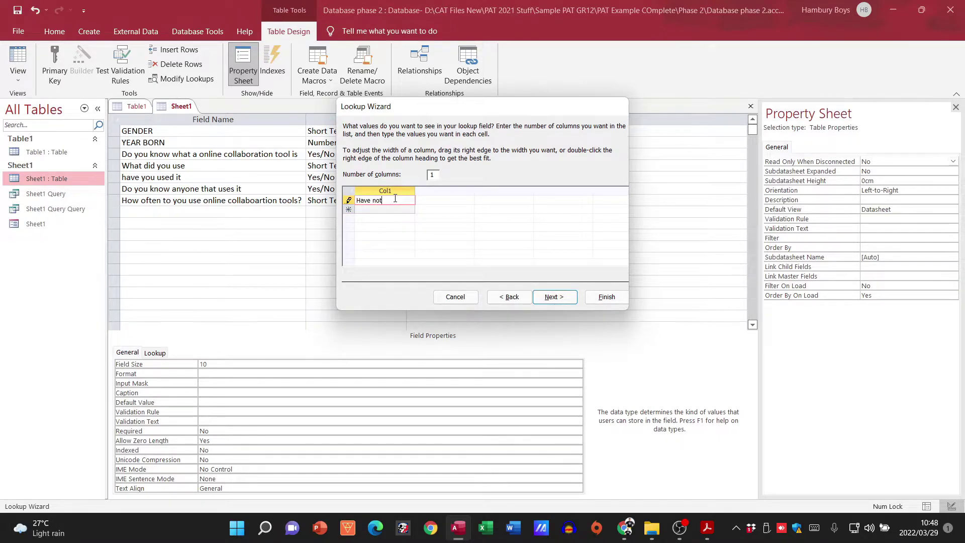
pyautogui.press('Return')
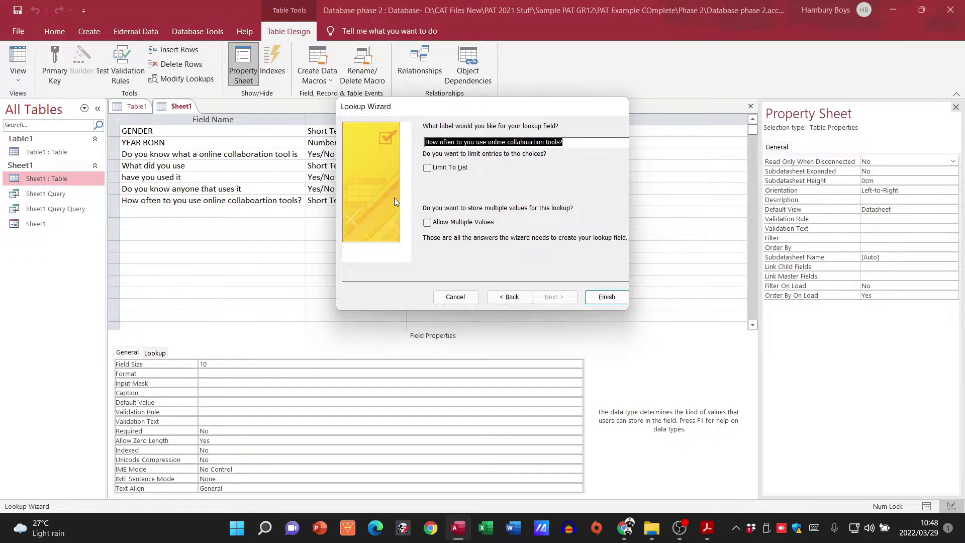
pyautogui.click(507, 299)
pyautogui.click(377, 209)
pyautogui.write('Sometimes')
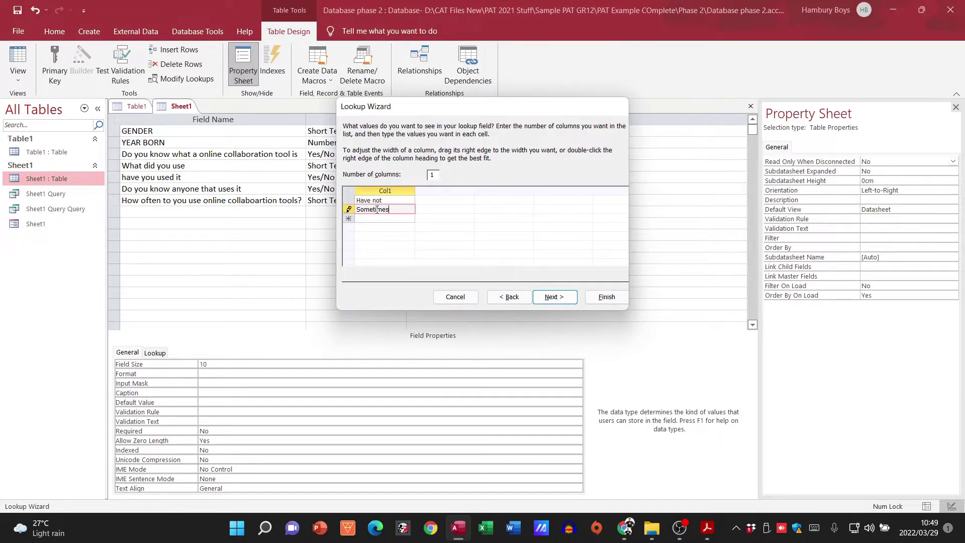
pyautogui.click(391, 218)
pyautogui.write('N')
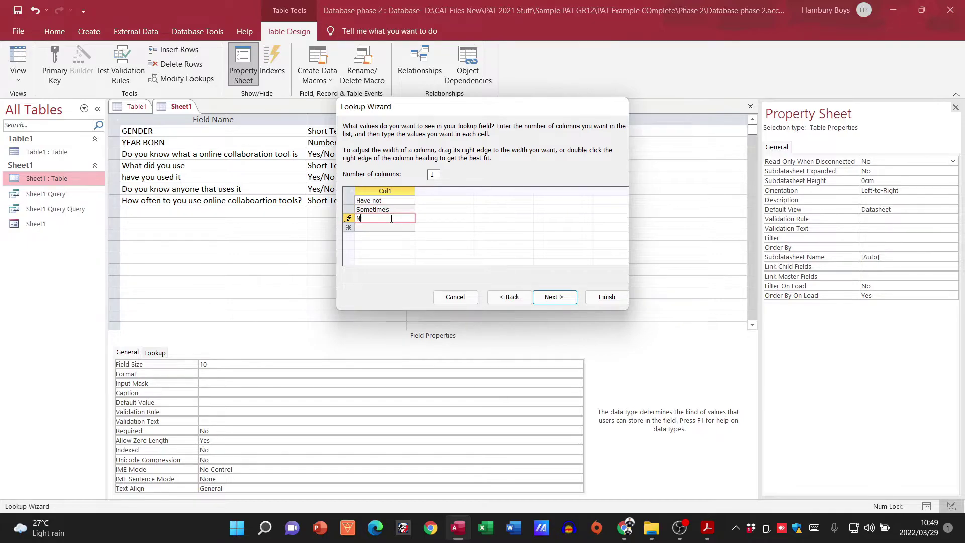
pyautogui.write('ot REally')
pyautogui.click(391, 227)
pyautogui.write('Yes a lot')
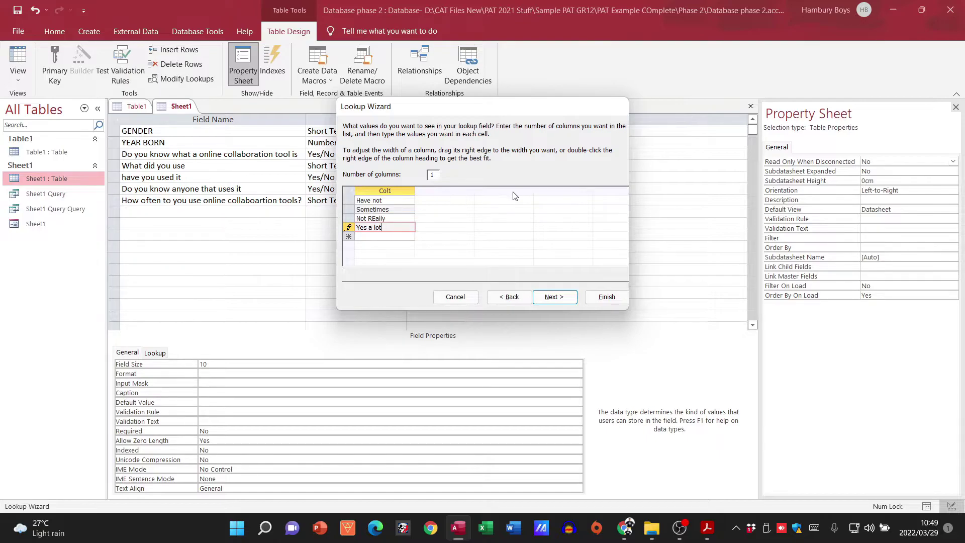
# - Label the lookup field "Colab Tools" and finish the wizard
pyautogui.click(550, 298)
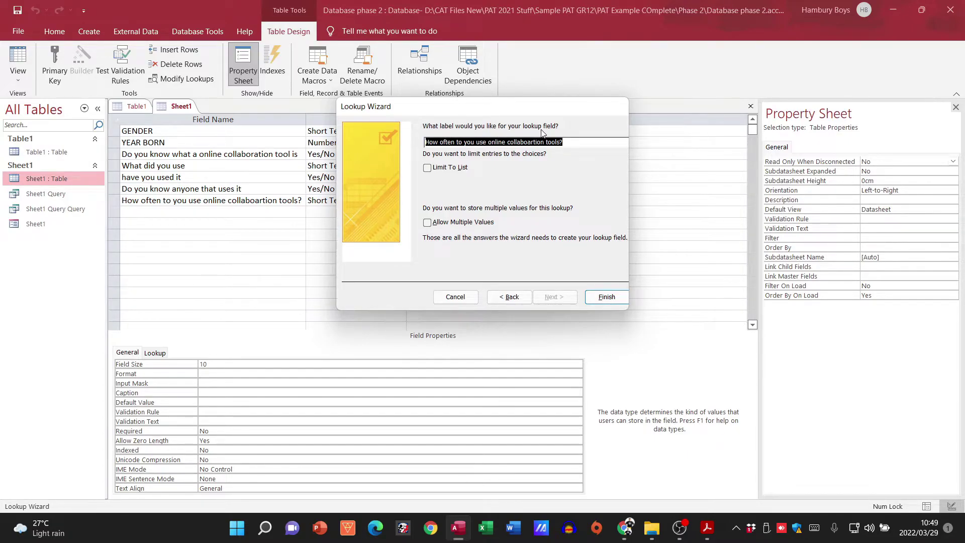
pyautogui.write('Colab To')
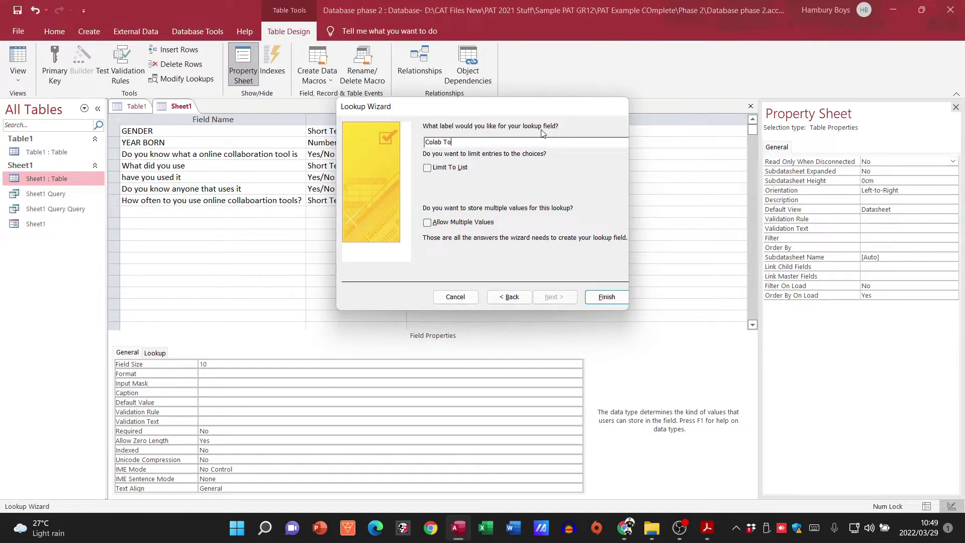
pyautogui.write('ols')
pyautogui.click(599, 299)
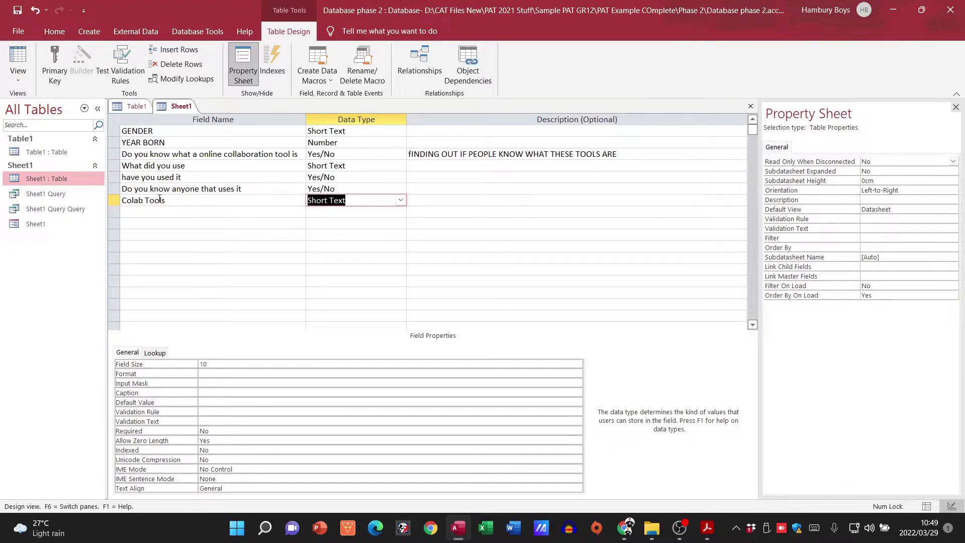
# - Save Sheet1 and show it in Datasheet View
pyautogui.click(18, 80)
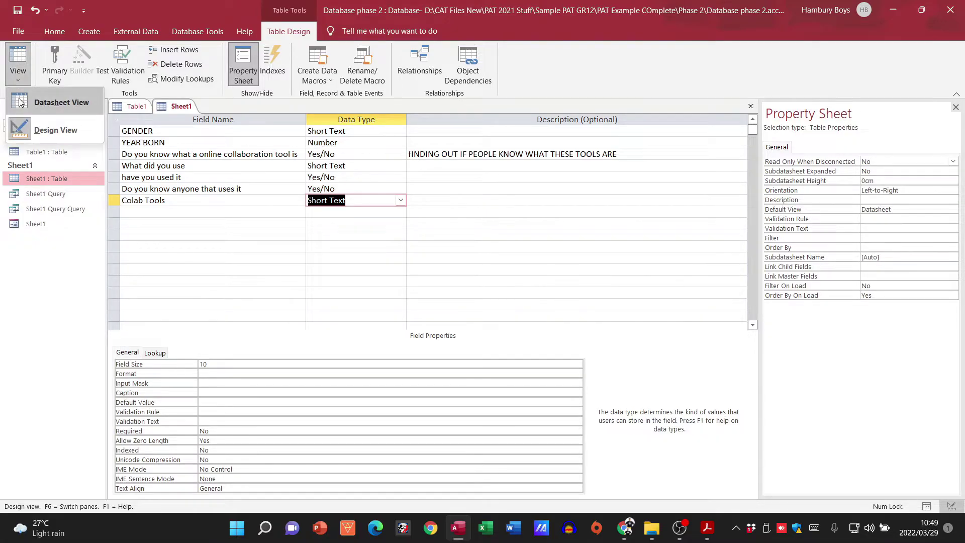
pyautogui.click(50, 97)
pyautogui.click(462, 301)
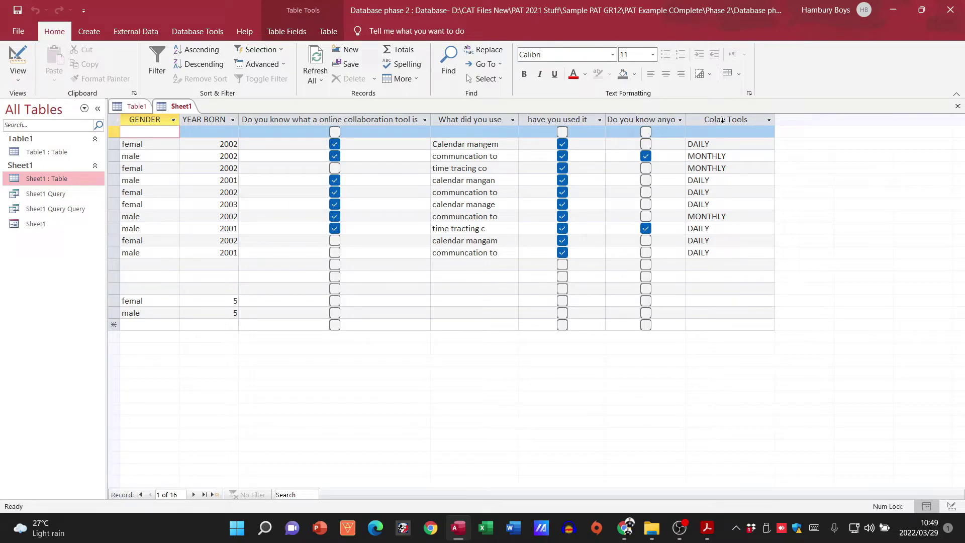
# - Try the new combo box in the second record, setting its Colab Tools value to "Not REally"
pyautogui.click(739, 144)
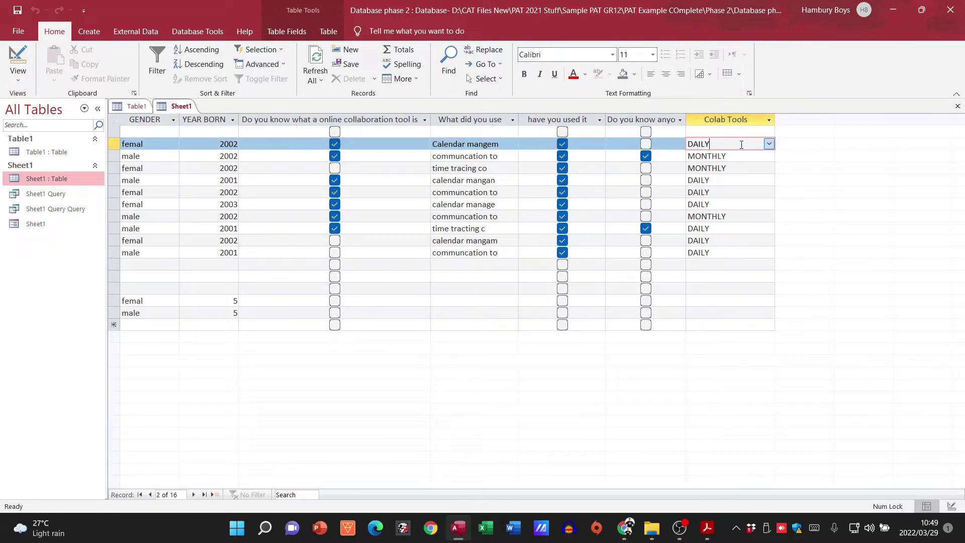
pyautogui.click(768, 145)
pyautogui.click(724, 167)
pyautogui.click(769, 144)
pyautogui.click(714, 178)
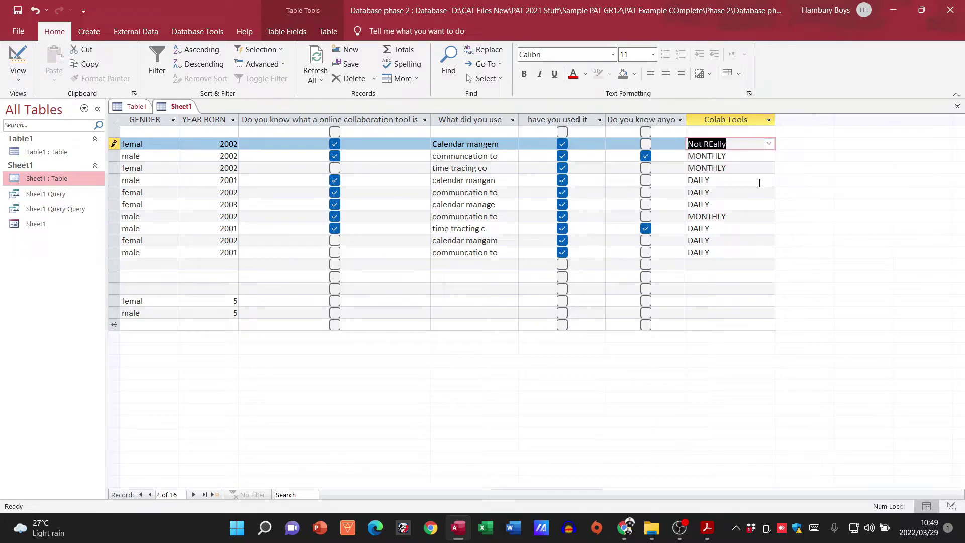
# - Switch to the PDF guidelines and reread the criterion requiring at least one appropriate list or combo box
pyautogui.hotkey('alt', 'Tab')
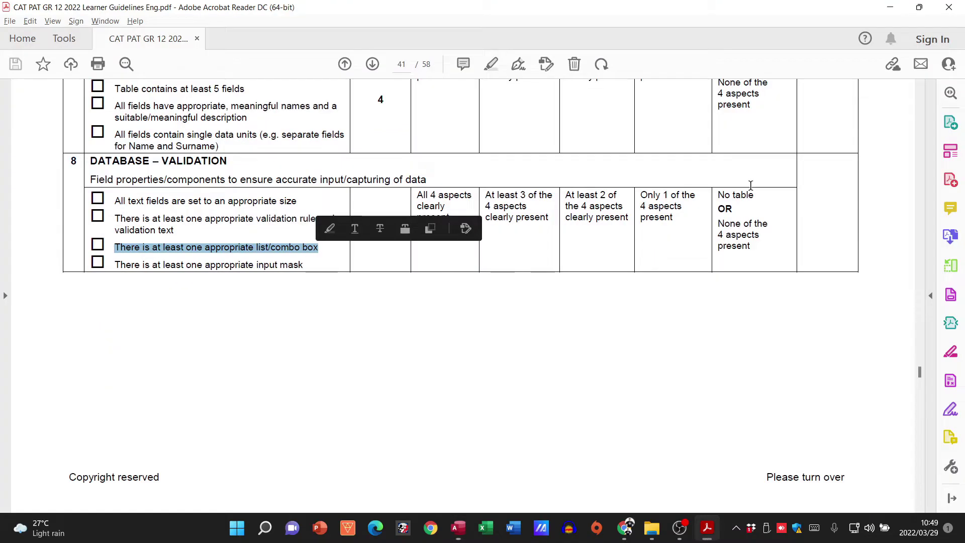
pyautogui.moveTo(162, 247); pyautogui.dragTo(319, 249)
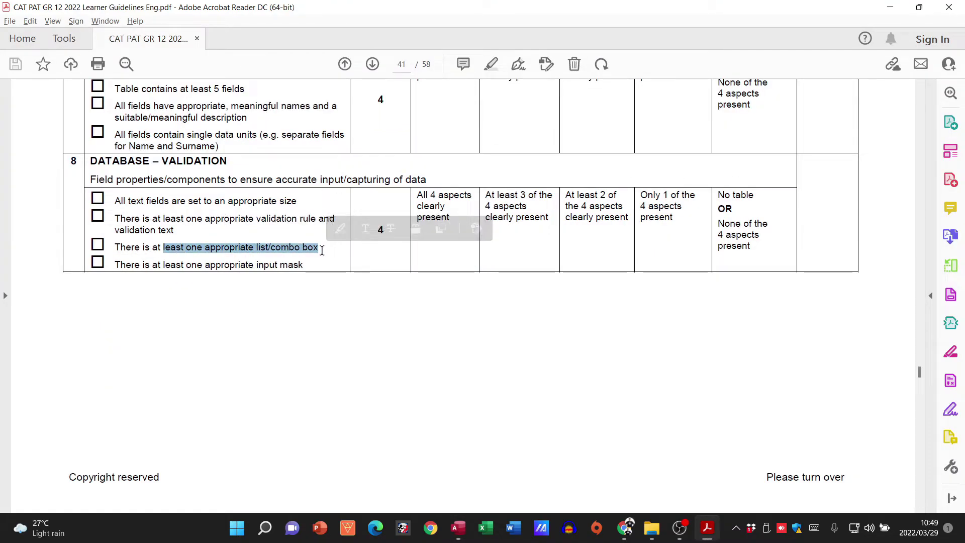
pyautogui.hotkey('alt', 'Tab')
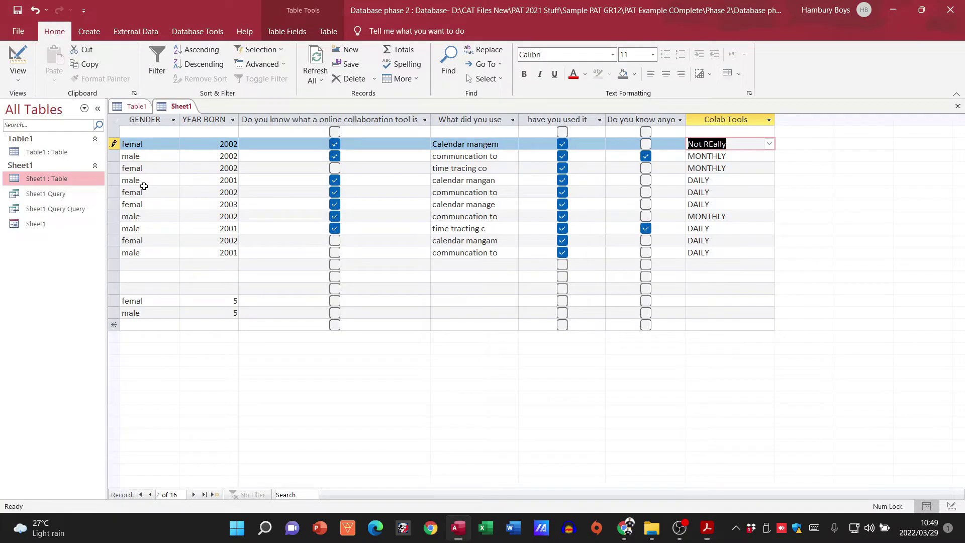
# - Return Sheet1 to Design View and read the PDF criterion requiring at least one appropriate input mask
pyautogui.click(18, 76)
pyautogui.click(25, 126)
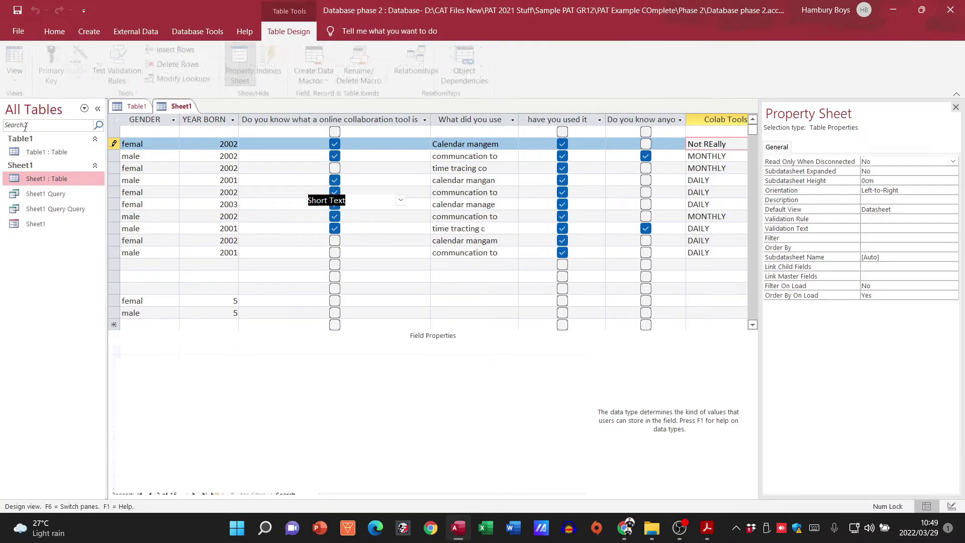
pyautogui.hotkey('alt', 'Tab')
pyautogui.moveTo(115, 265); pyautogui.dragTo(303, 267)
# - In Access, add a Short Text field named "Contact Number" to Sheet1 and set its field size to 15
pyautogui.hotkey('alt', 'Tab')
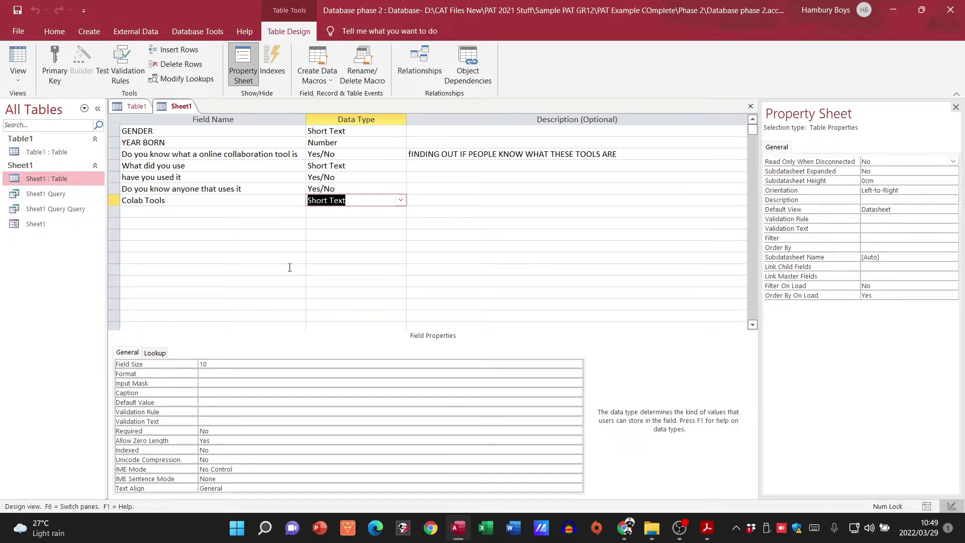
pyautogui.click(229, 213)
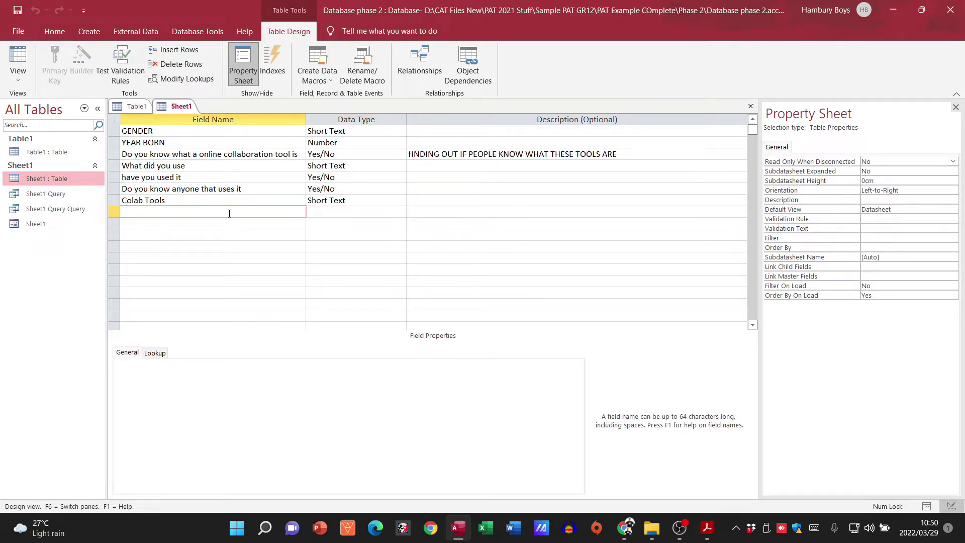
pyautogui.write('Contact Number')
pyautogui.click(397, 213)
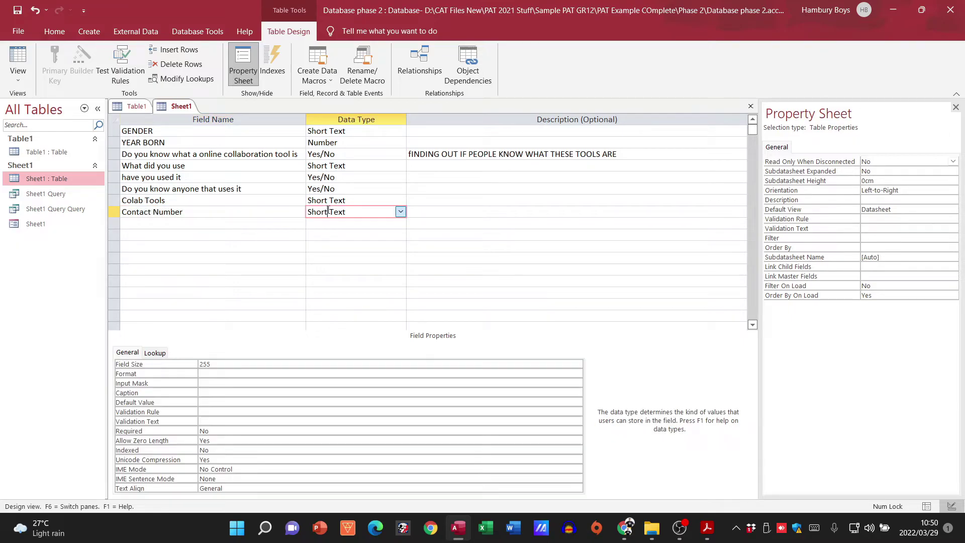
pyautogui.click(401, 212)
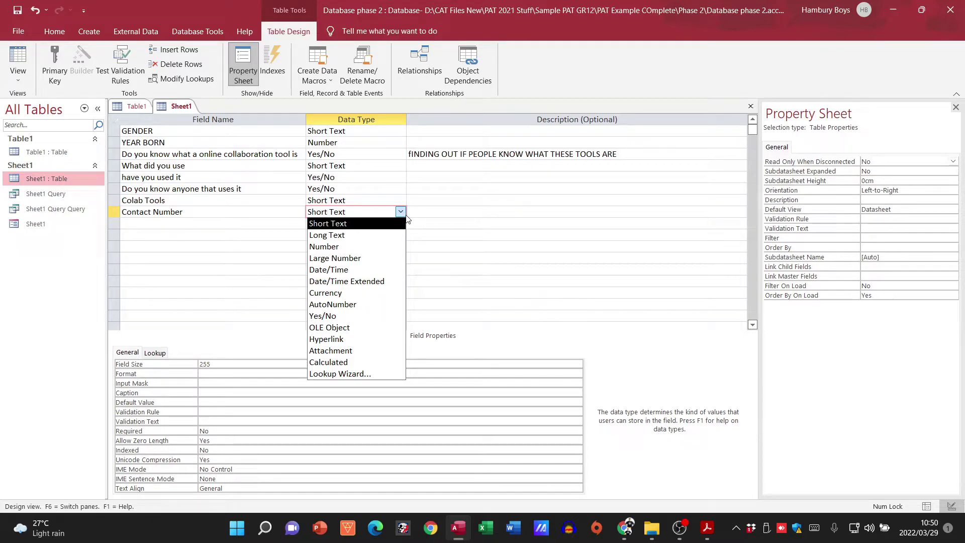
pyautogui.click(248, 211)
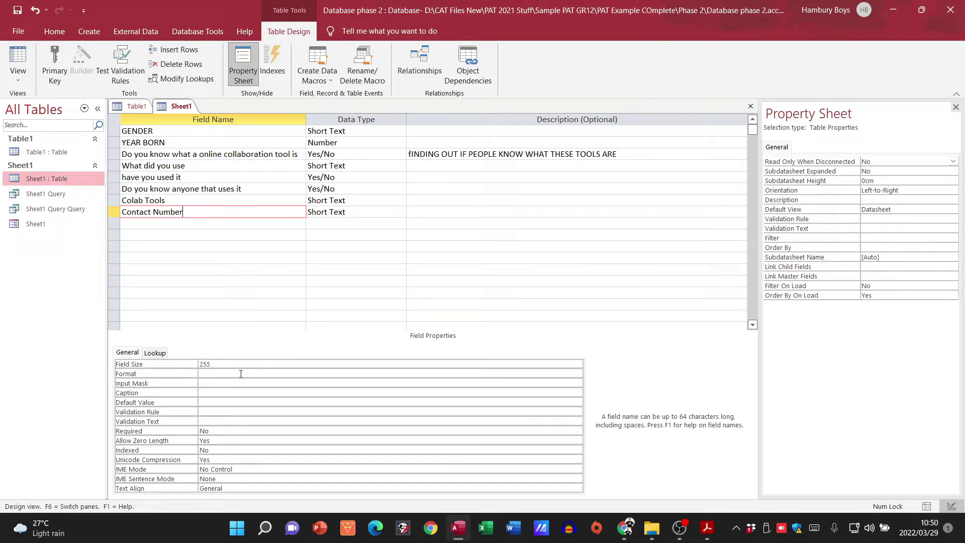
pyautogui.click(191, 365)
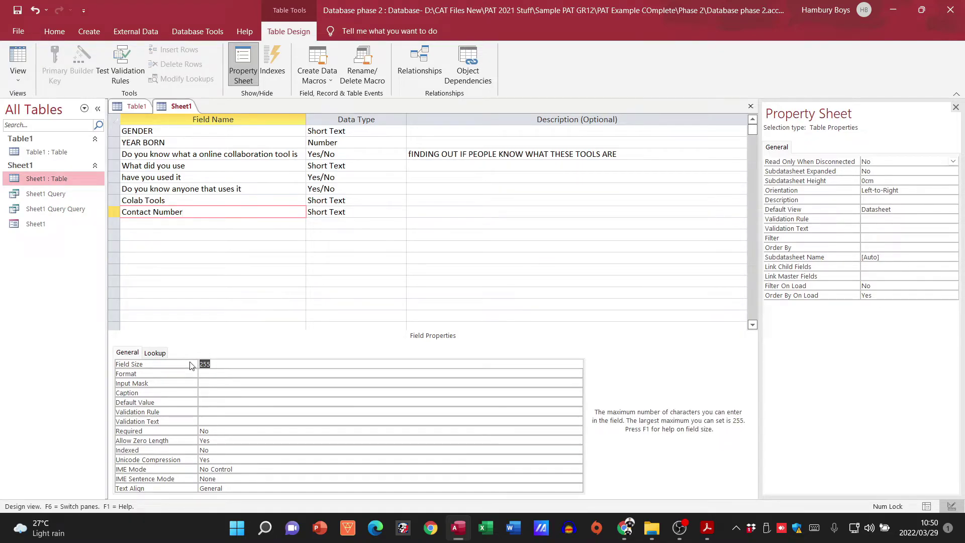
pyautogui.write('15')
# - Give the Contact Number field the input mask LL/000/0000/000
pyautogui.click(232, 384)
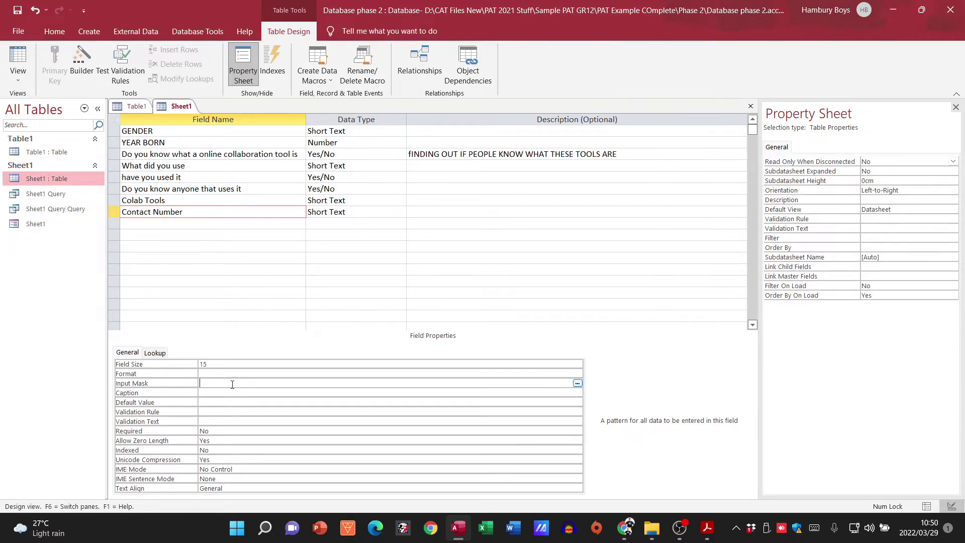
pyautogui.write('LLL')
pyautogui.write('000')
pyautogui.write('/0000')
pyautogui.write('/000')
pyautogui.click(243, 394)
# - Save Sheet1 with the new Contact Number field and display its records in Datasheet View
pyautogui.click(18, 78)
pyautogui.click(23, 98)
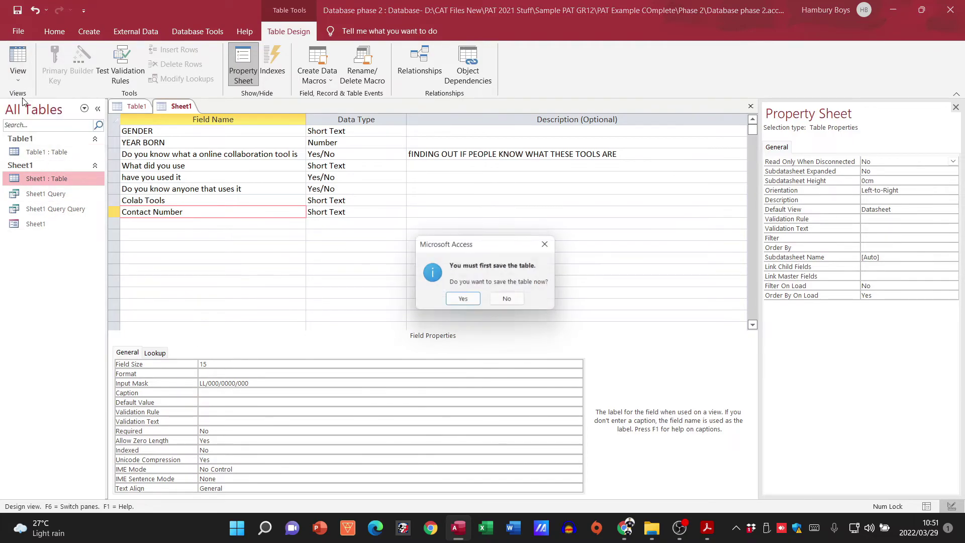
pyautogui.click(464, 302)
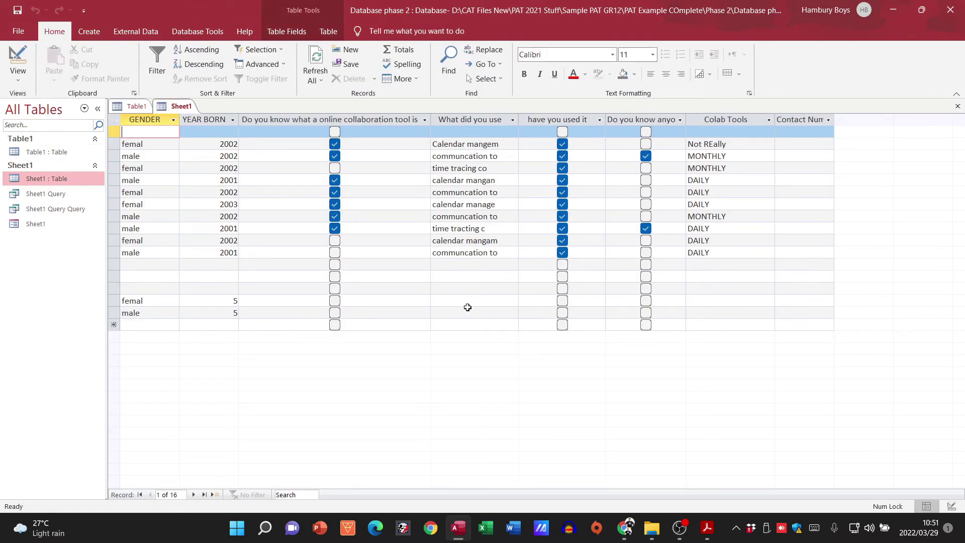
# - Switch to the PDF guidelines and review all four database validation criteria
pyautogui.hotkey('alt', 'Tab')
pyautogui.click(261, 242)
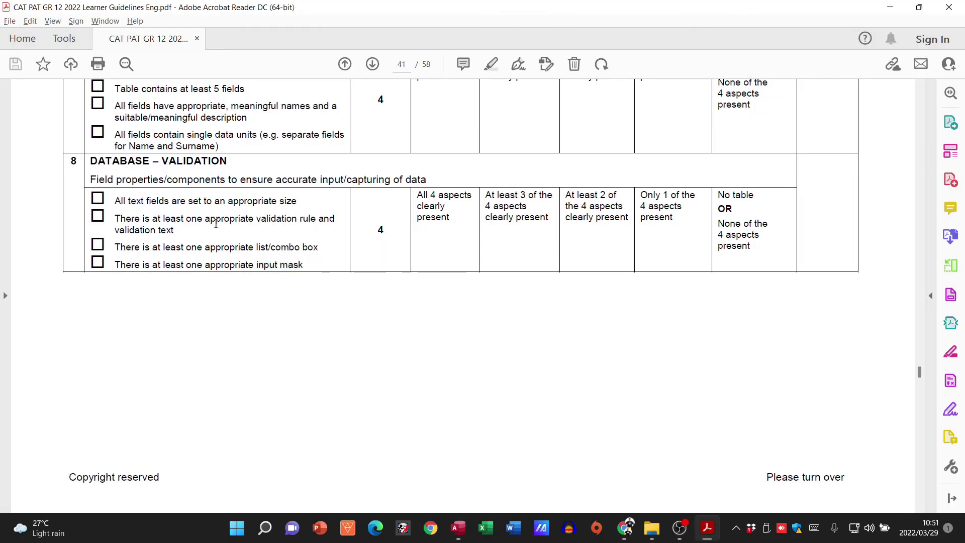
pyautogui.moveTo(115, 199); pyautogui.dragTo(322, 277)
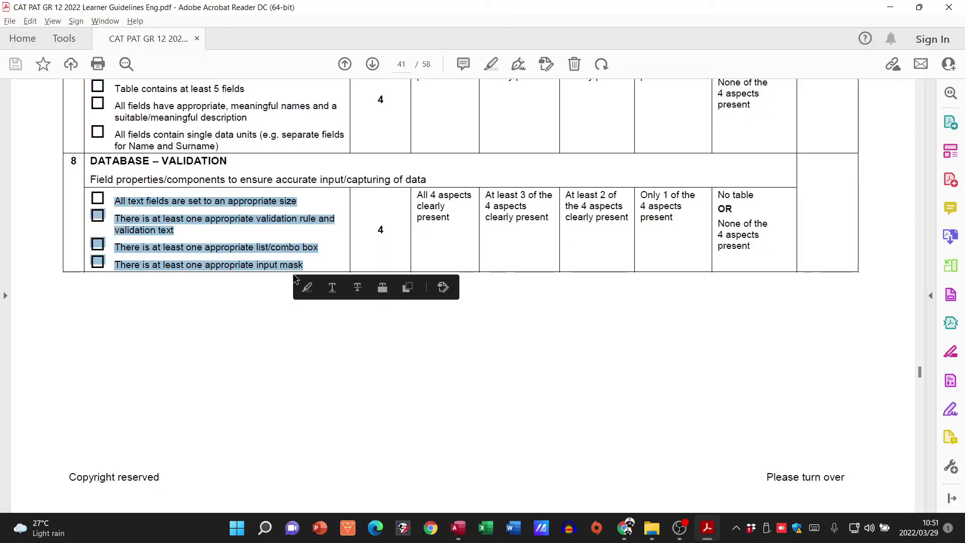
pyautogui.click(255, 351)
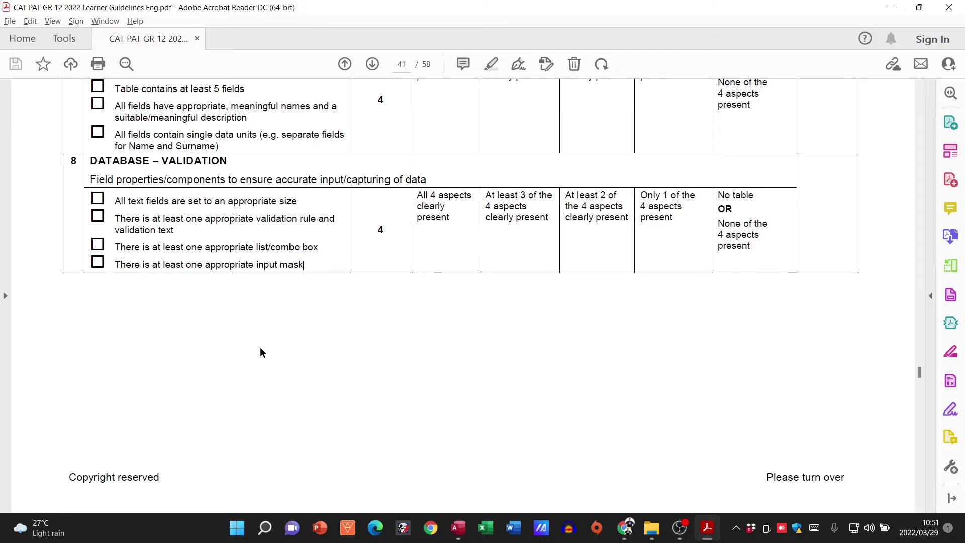
# - Read the Database – Processing criteria in the guidelines and compare the records requirement with the Sheet1 table in Access
pyautogui.scroll(-2, 260, 347)
pyautogui.scroll(-5, 260, 345)
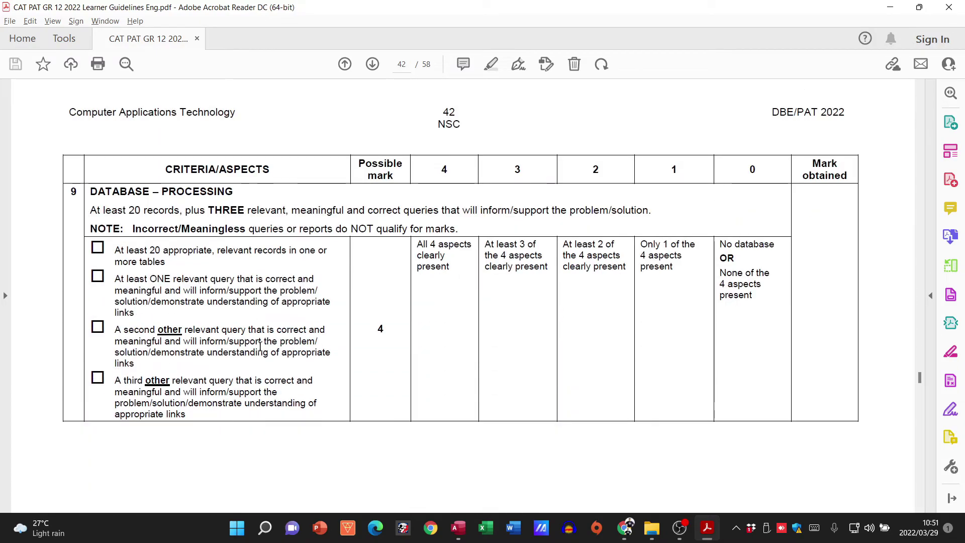
pyautogui.scroll(-1, 260, 346)
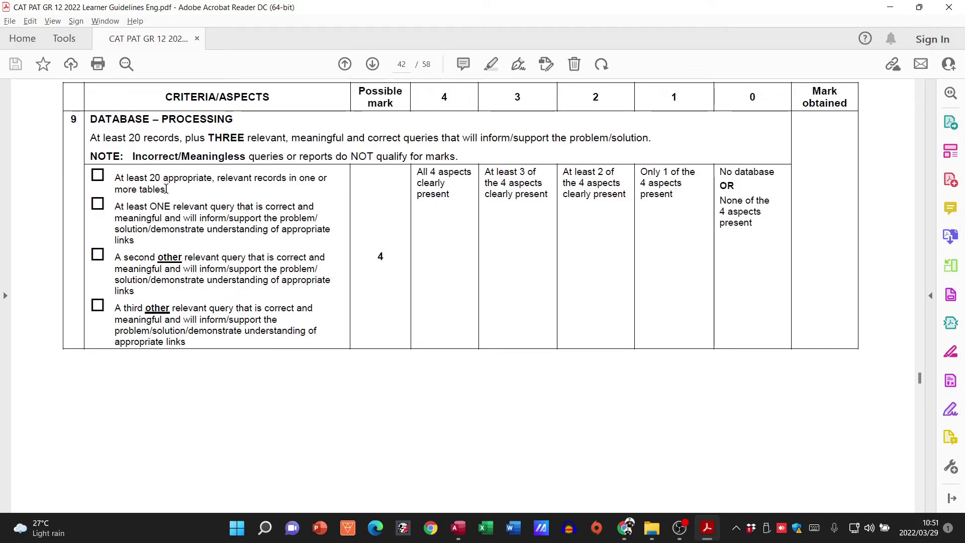
pyautogui.hotkey('alt', 'Tab')
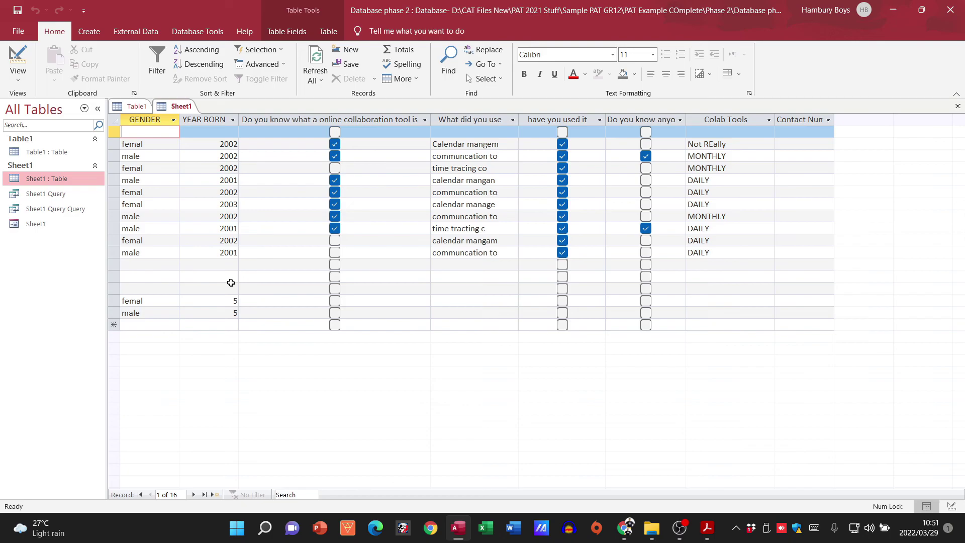
pyautogui.hotkey('alt', 'Tab')
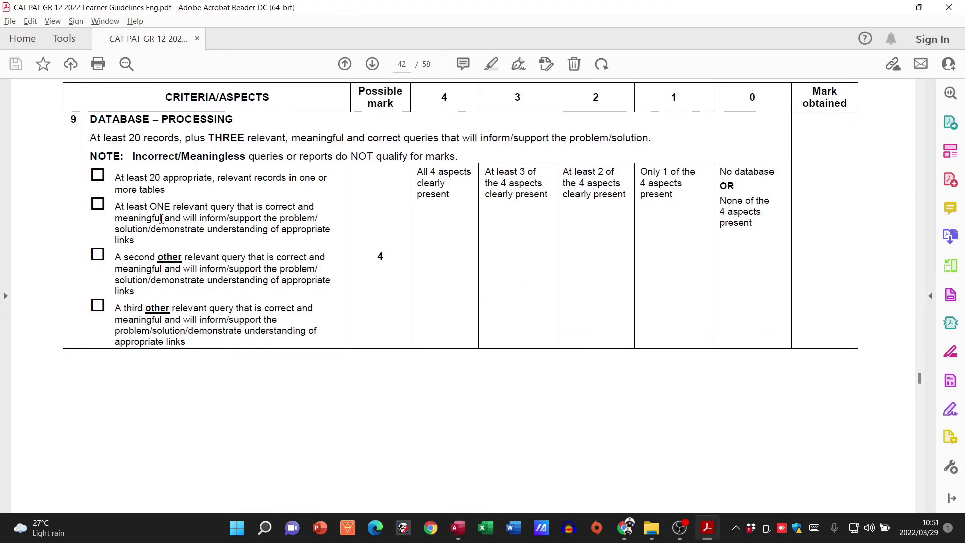
# - Look through the Database – Complexity of Queries criteria and its four query levels on page 43 of the guidelines
pyautogui.scroll(-10, 186, 344)
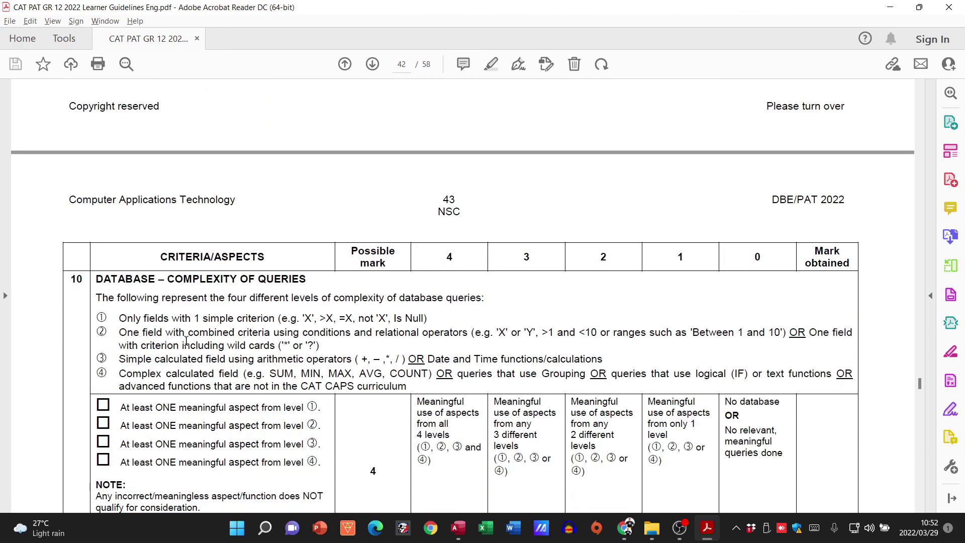
pyautogui.scroll(-3, 185, 341)
pyautogui.scroll(15, 186, 341)
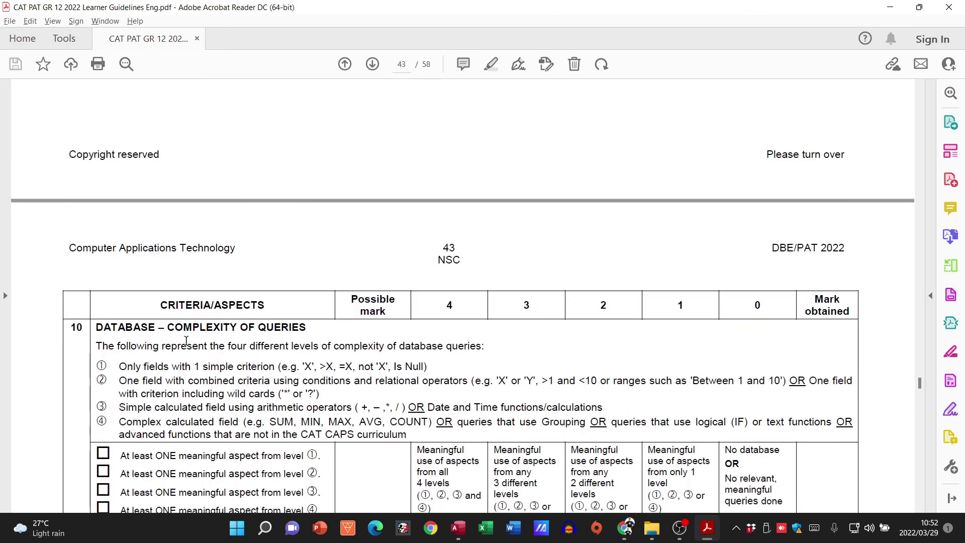